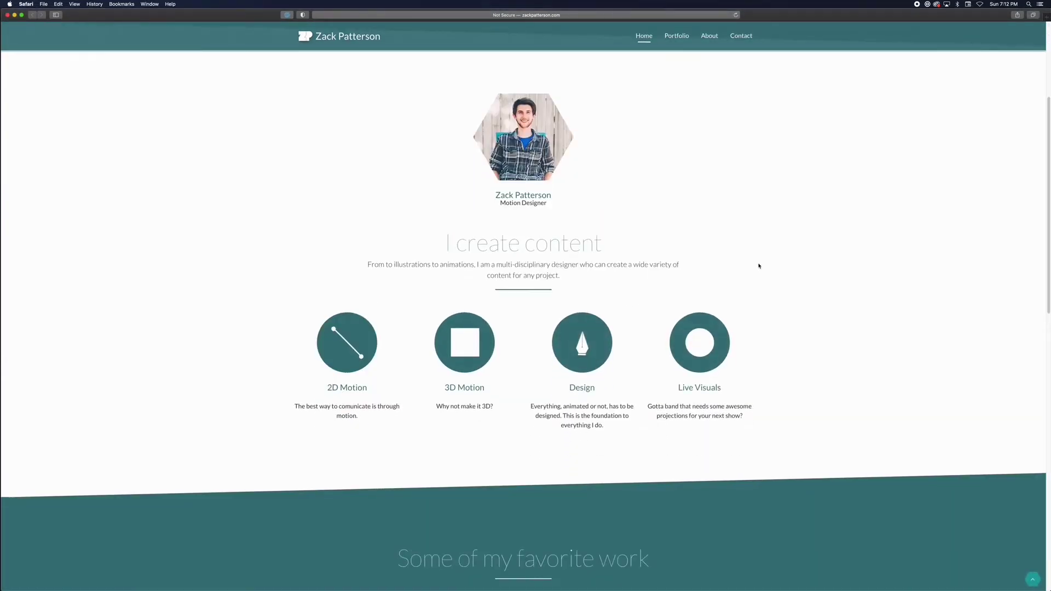
scroll(759, 266, down, 10)
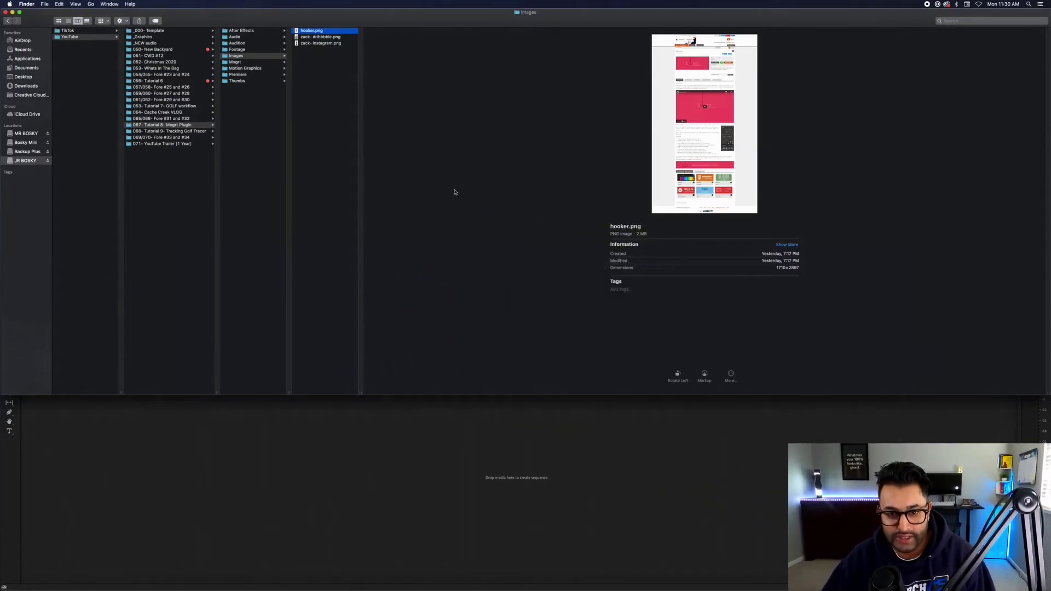
Step: Switch to After Effects and examine the path expression on Shape Layer 1 that ties the curve to the point nulls
key(super+Tab)
key(super+Tab)
key(super+Tab)
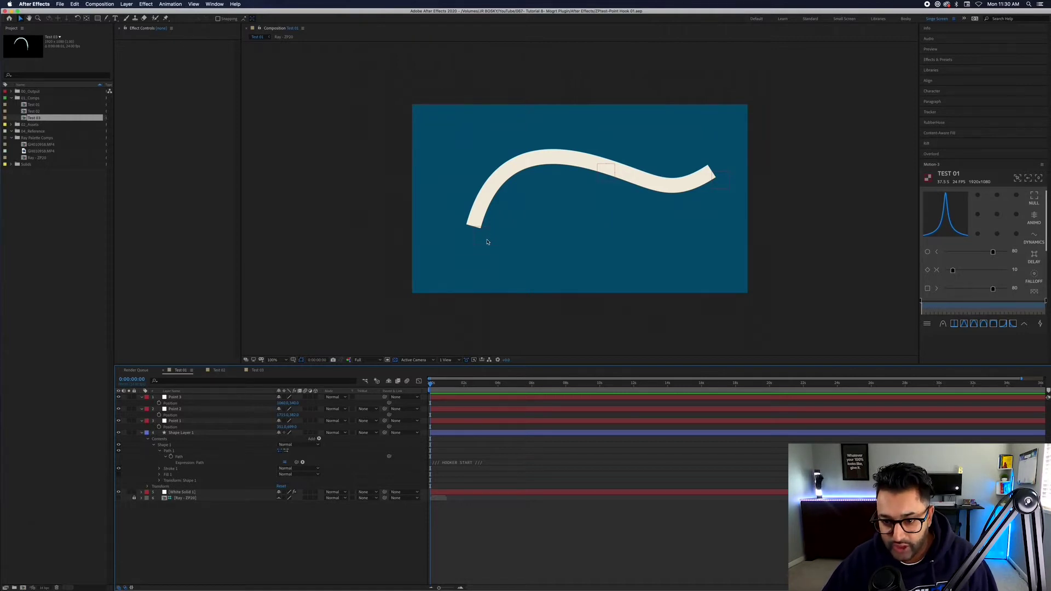
click(476, 235)
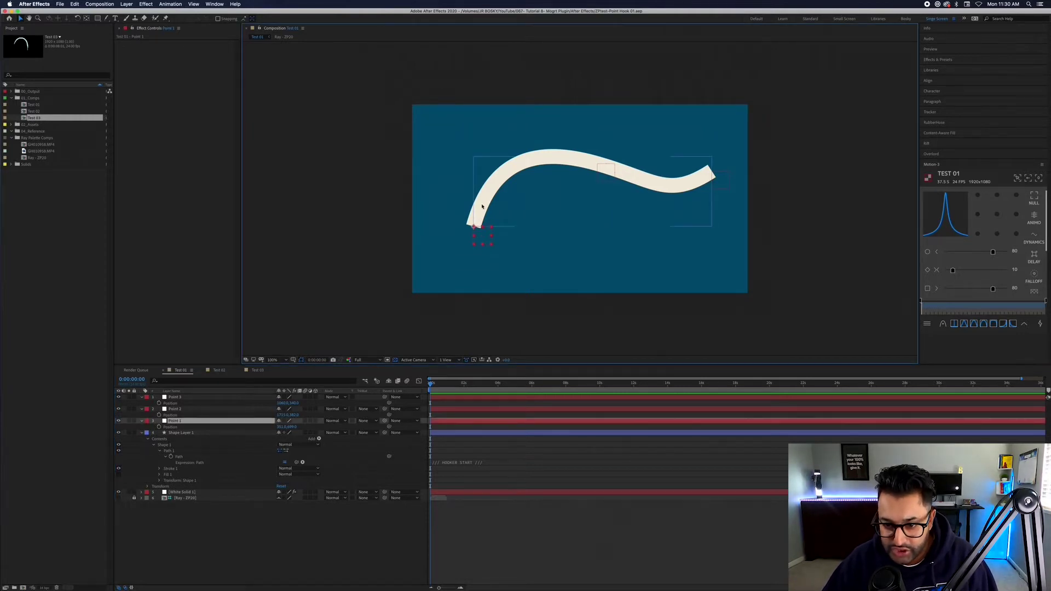
click(482, 206)
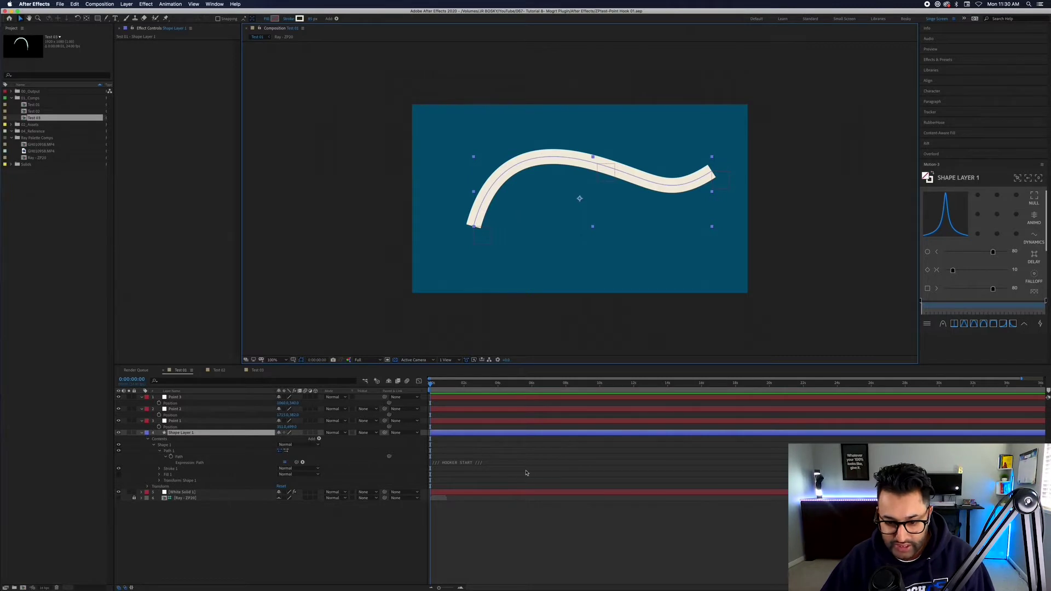
click(471, 463)
click(470, 462)
scroll(548, 520, down, 2)
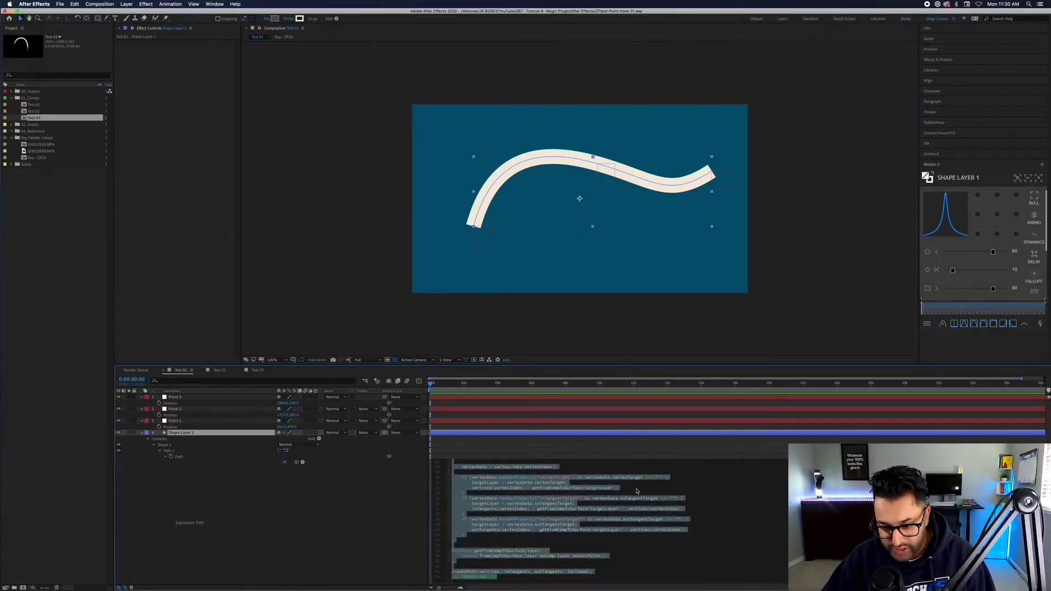
scroll(636, 491, up, 5)
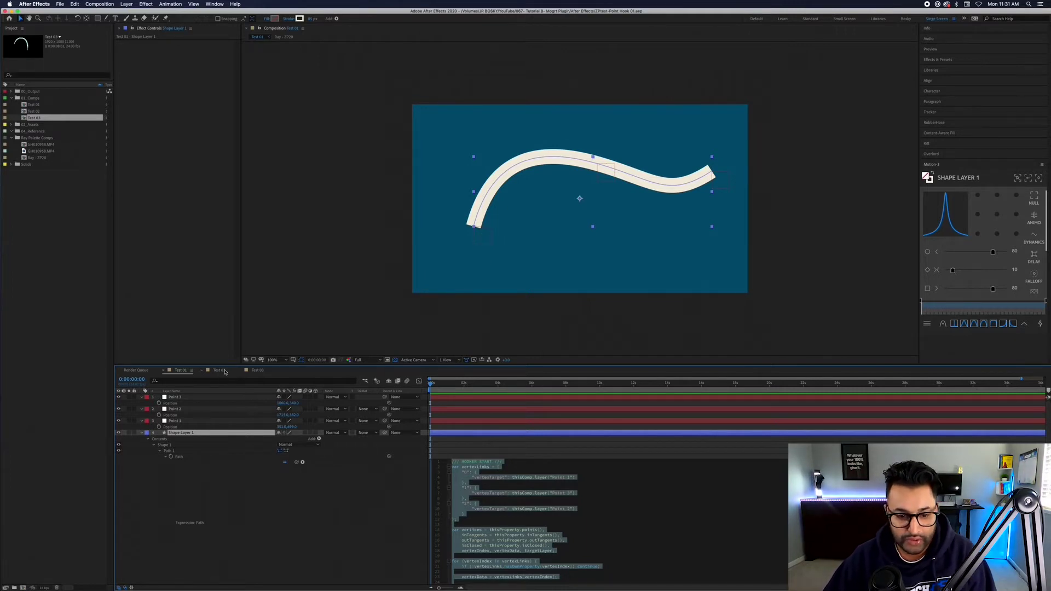
Step: Open the Test 02 composition and move the Point 1 null slightly inward at the lower end of the curve
click(225, 371)
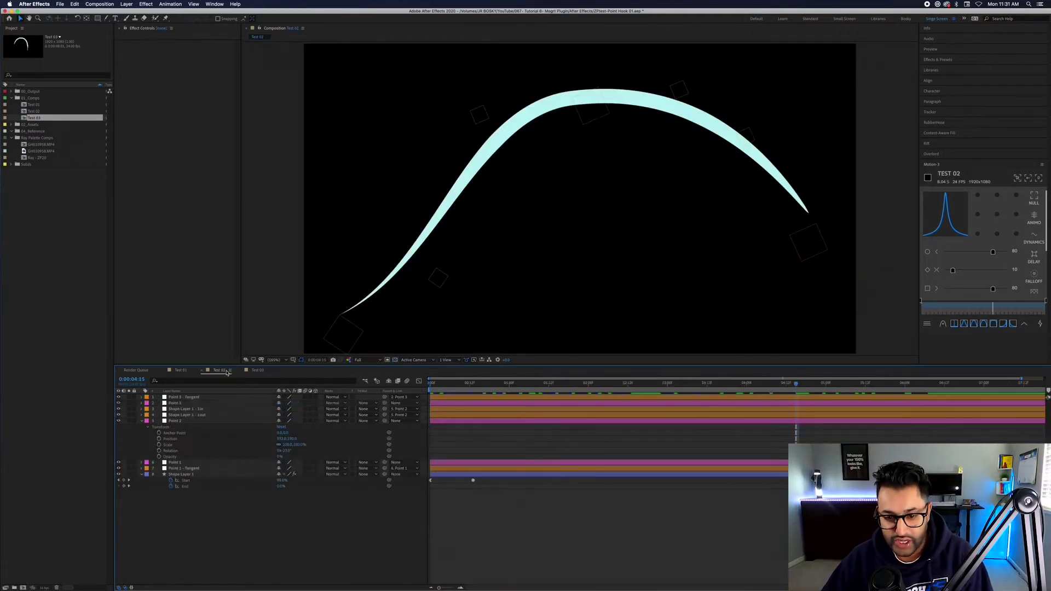
click(337, 344)
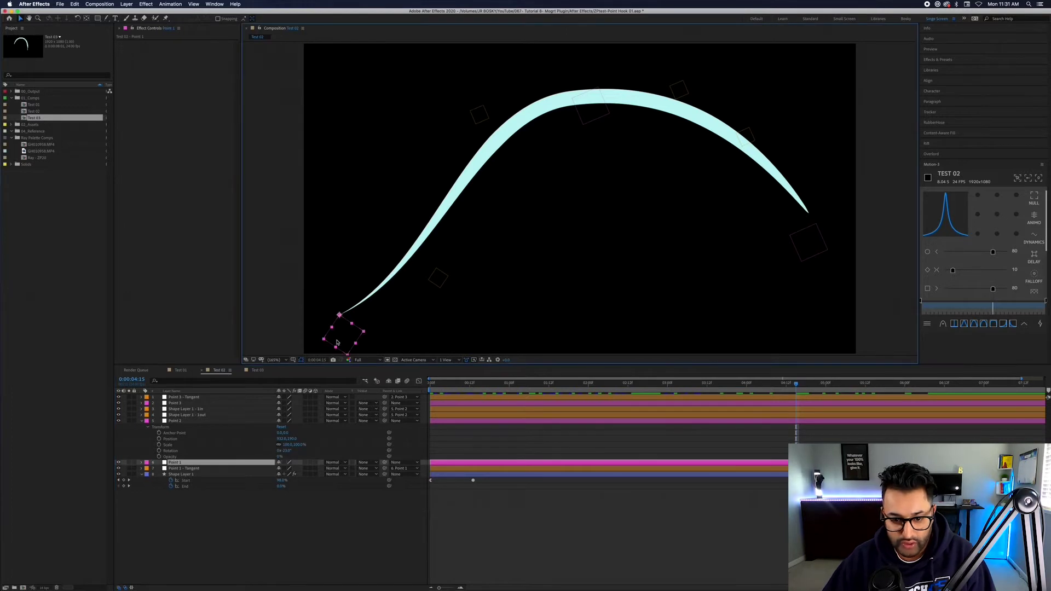
drag(345, 332, 322, 332)
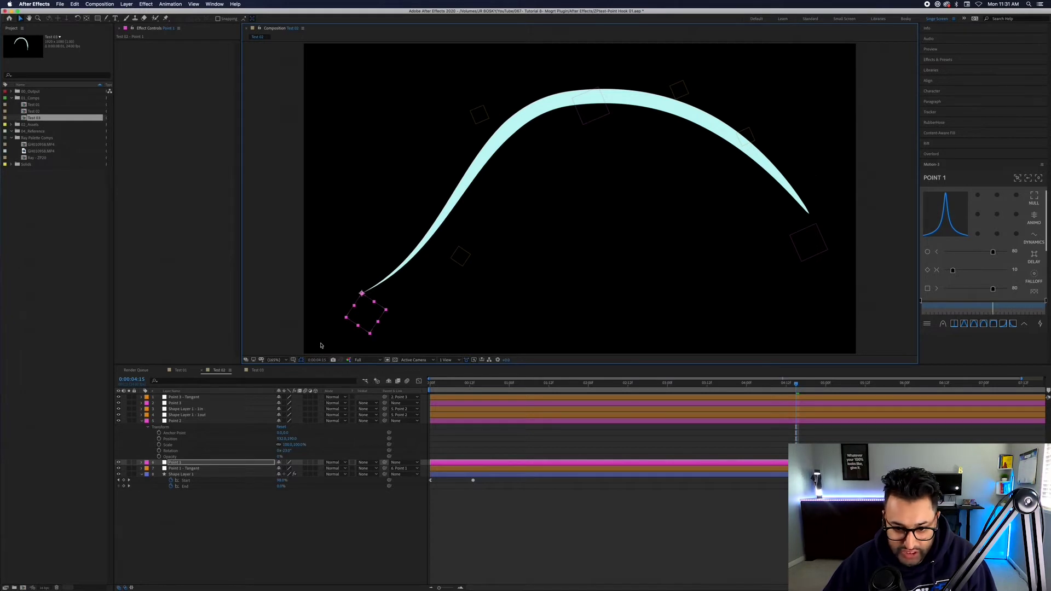
drag(364, 317, 368, 312)
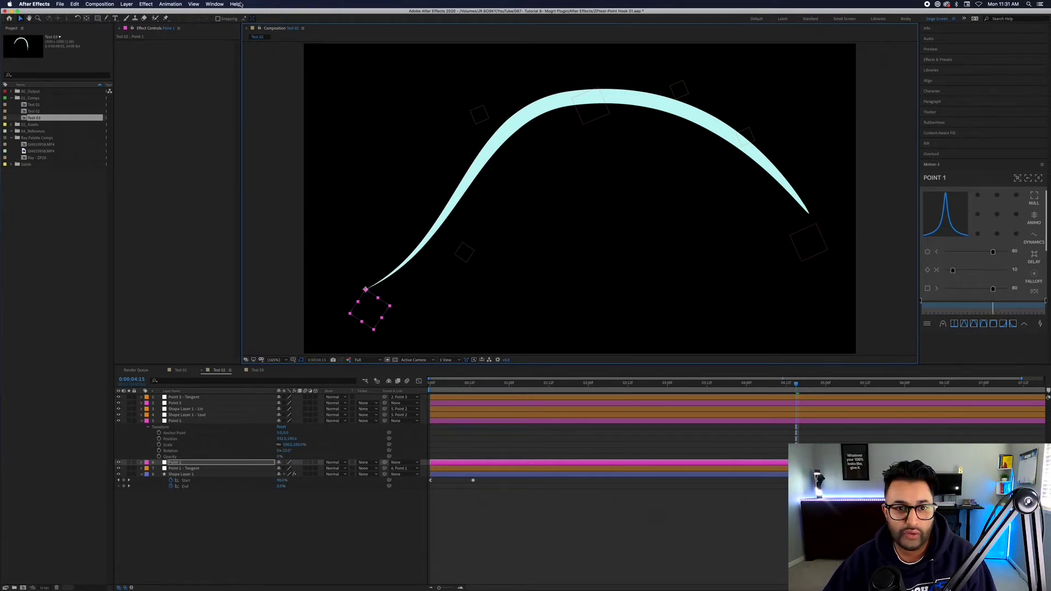
Step: Show the Essential Graphics controls for Test 02, and reposition the Point 1 null to about 304, 854 and rotate it
click(215, 4)
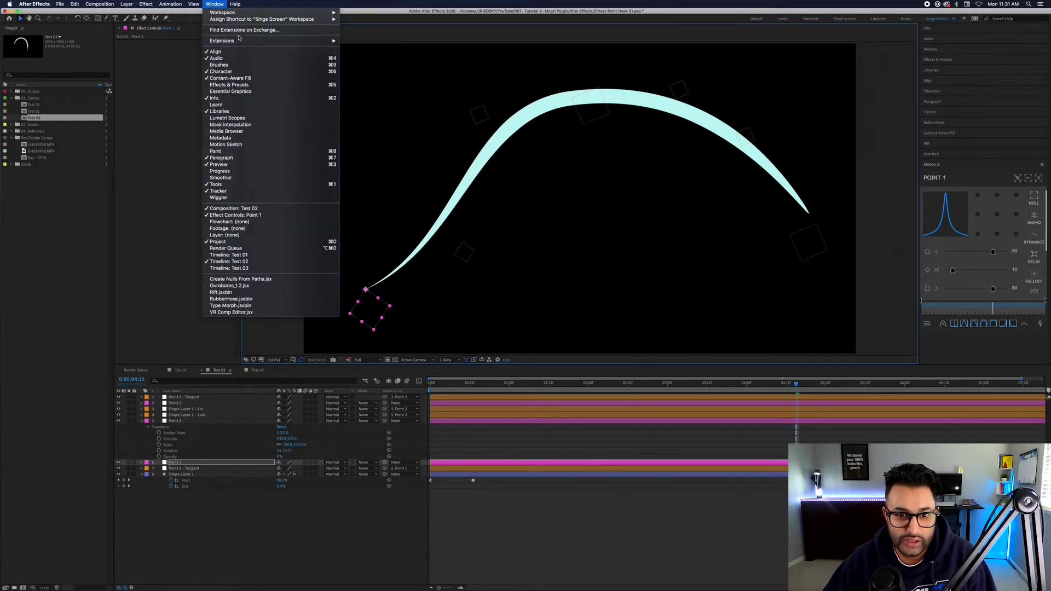
click(231, 91)
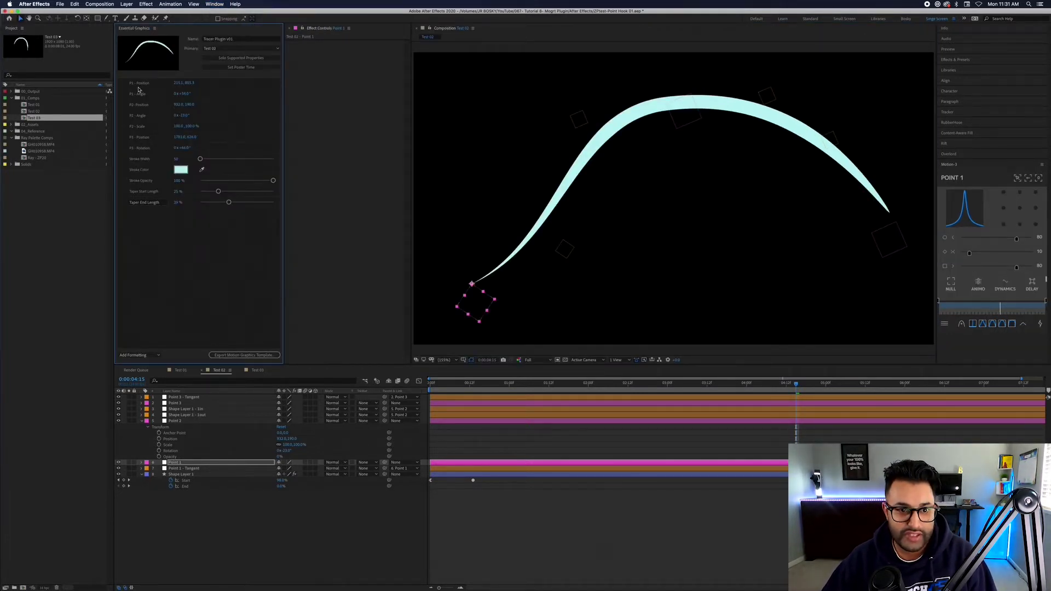
mouse_move(479, 305)
mouse_down()
mouse_move(499, 252)
mouse_move(490, 287)
mouse_move(505, 302)
mouse_up()
key(v)
Step: Switch to Premiere Pro to look at the project, and return to After Effects
key(super+Tab)
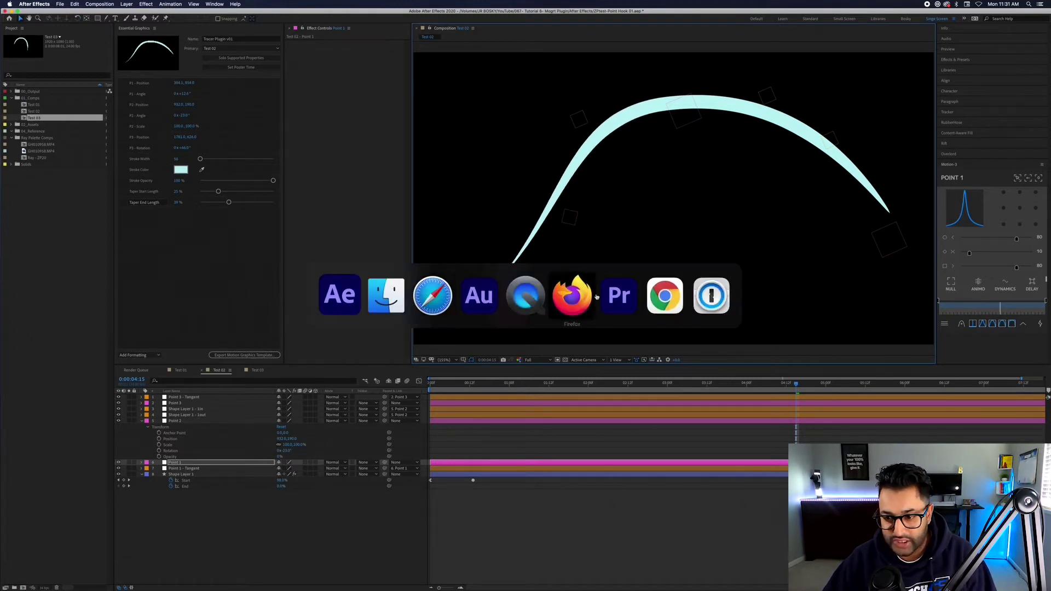
key(super+Tab)
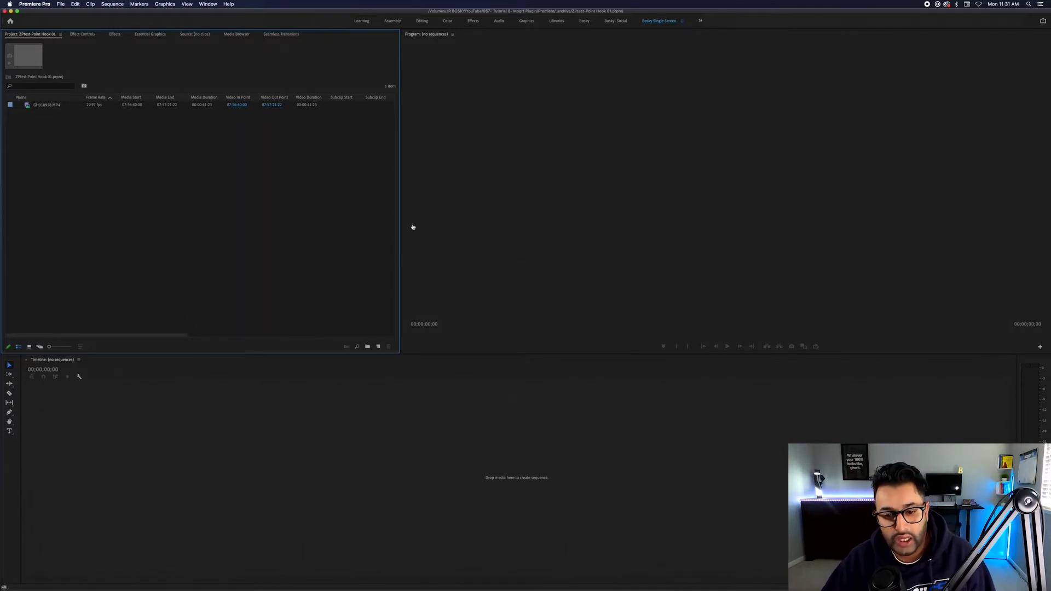
key(super+Tab)
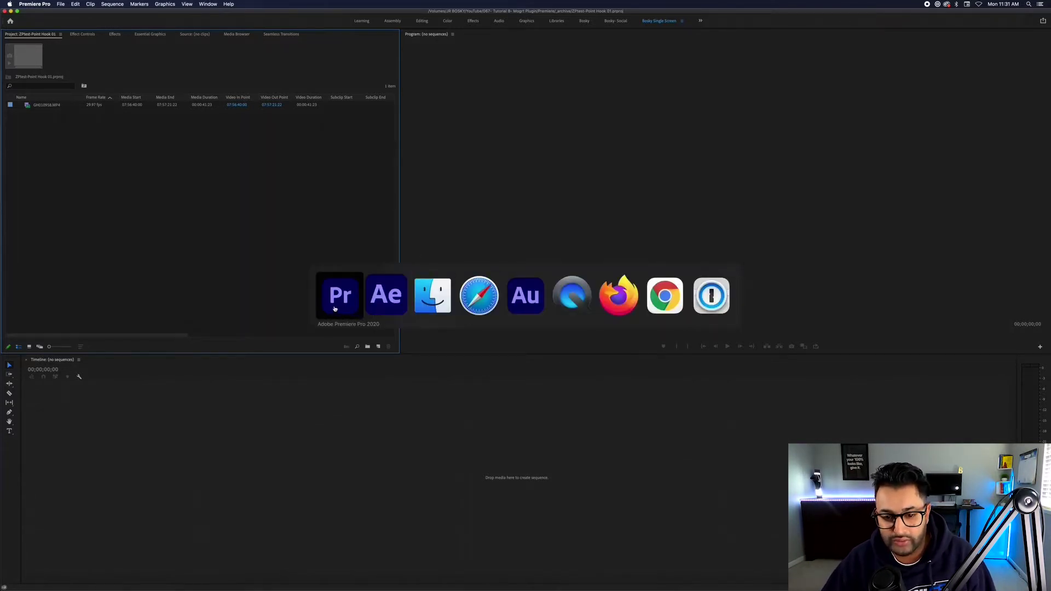
click(374, 308)
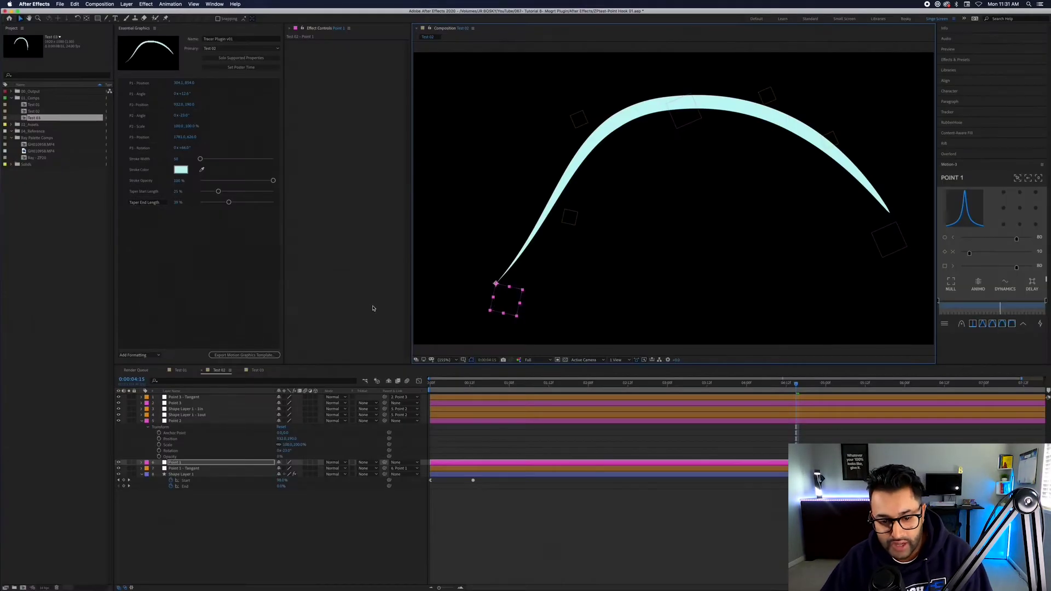
Step: Open the Test 03 composition and make it the primary composition in Essential Graphics
click(257, 370)
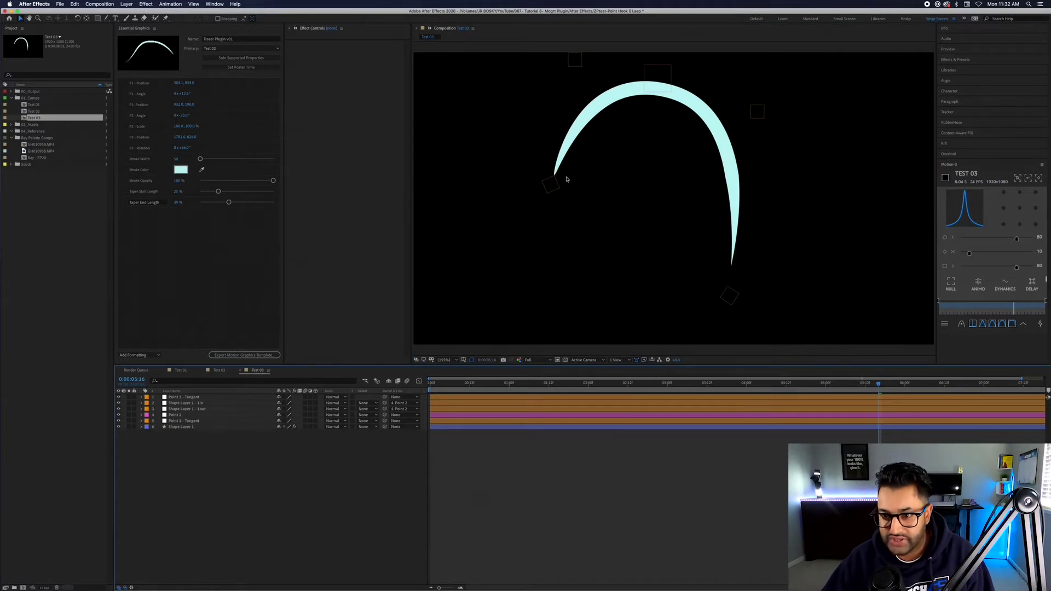
click(211, 49)
click(220, 88)
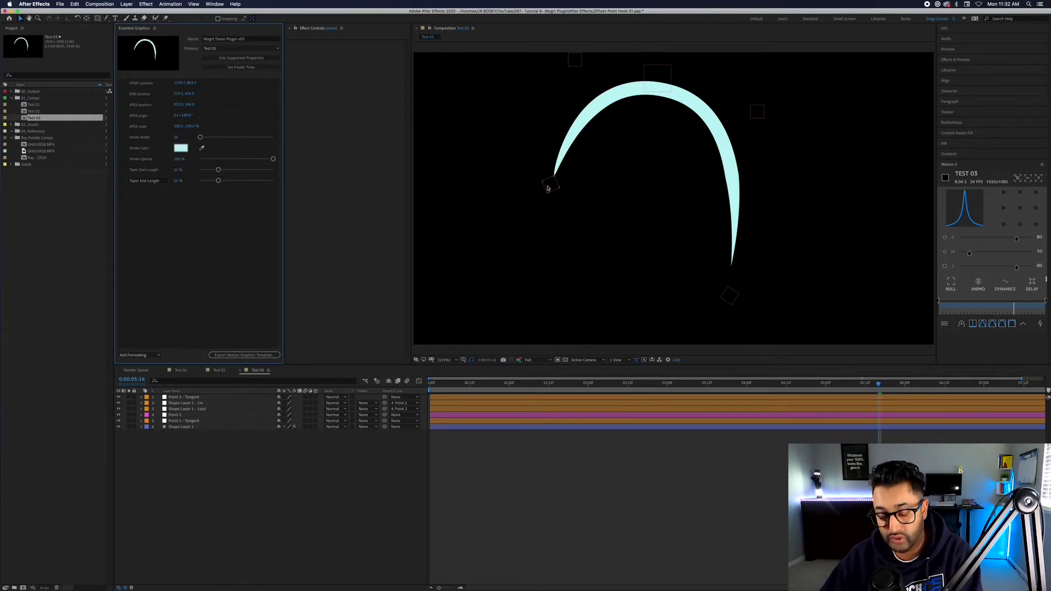
Step: Move the Point 3 - Tangent null outward to about 238, 675 and increase the X value of START position
click(728, 297)
click(551, 185)
drag(541, 195, 470, 250)
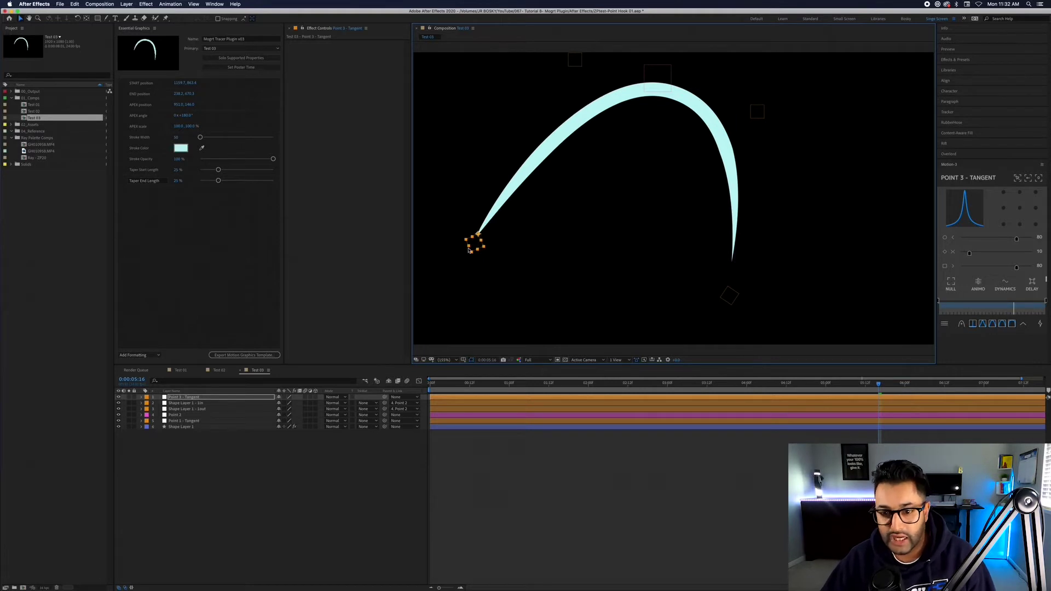
click(174, 85)
drag(176, 83, 208, 83)
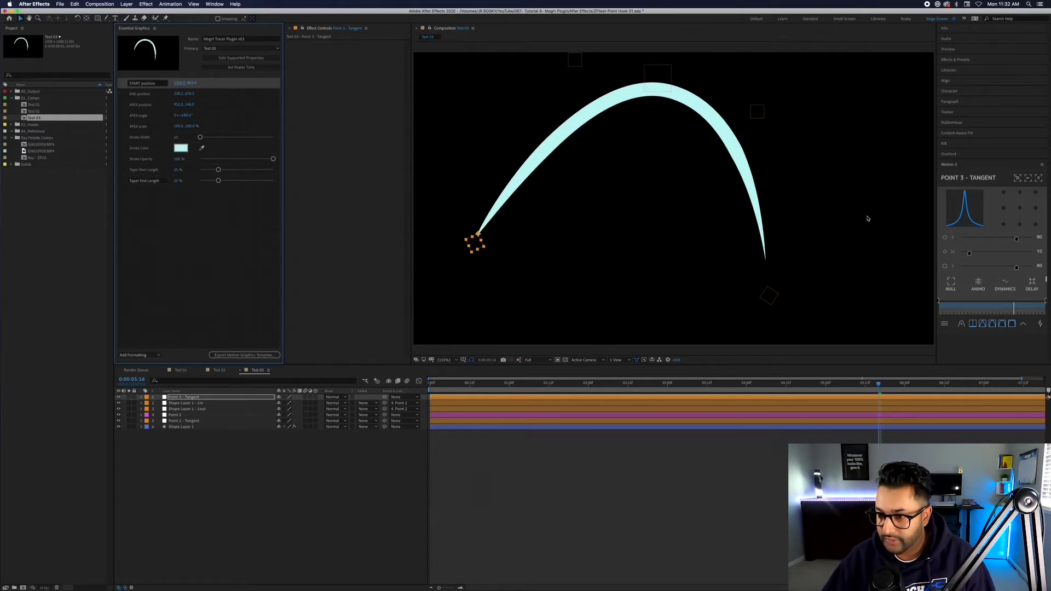
Step: Move the Point 2 apex null to about 788, 154 and rotate it to tilt the top of the curve
click(661, 76)
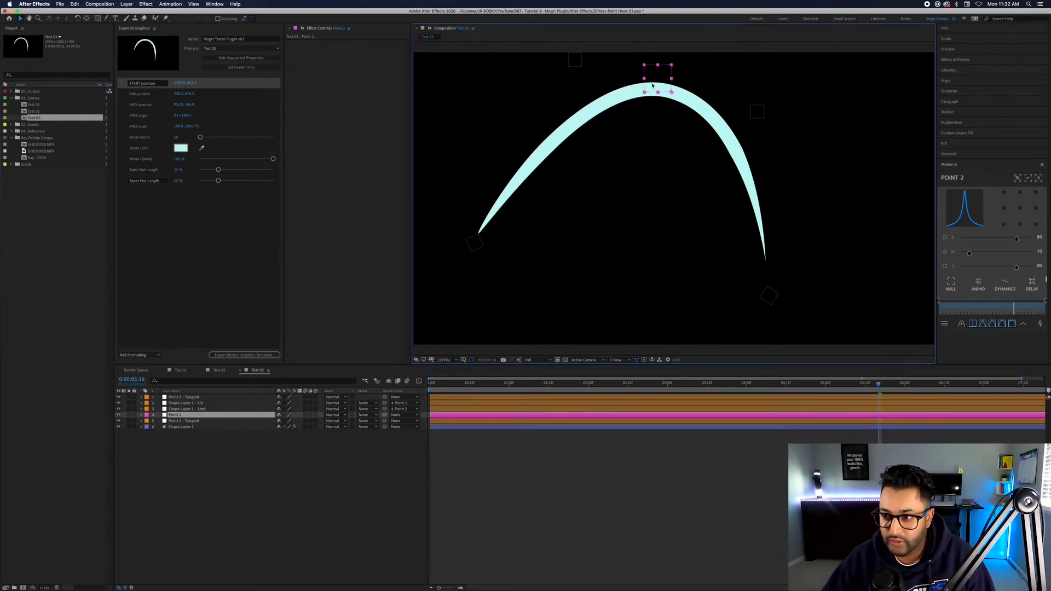
drag(654, 77, 584, 87)
key(w)
key(v)
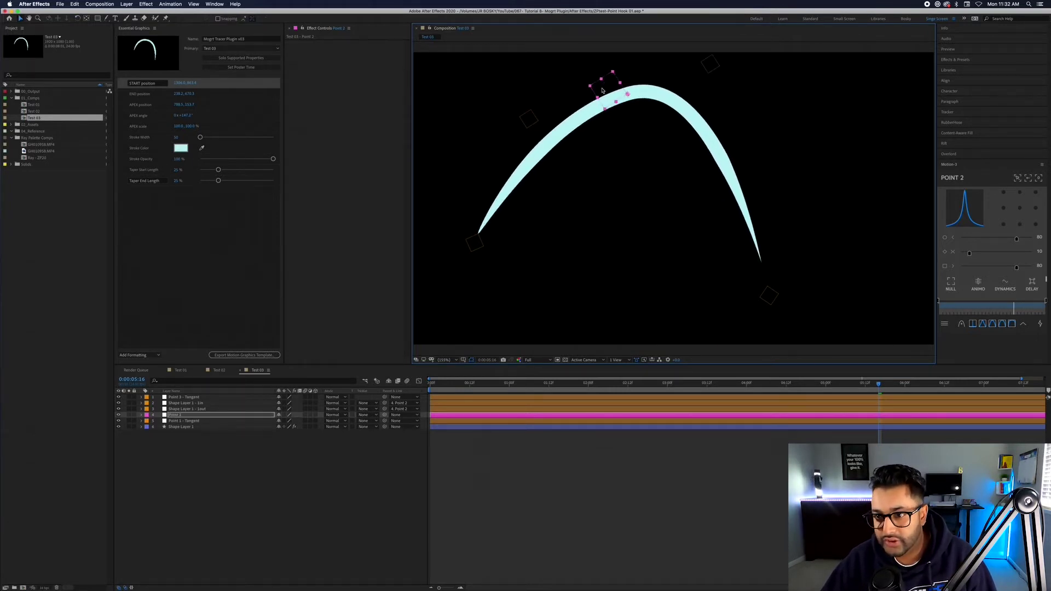
drag(601, 92, 604, 88)
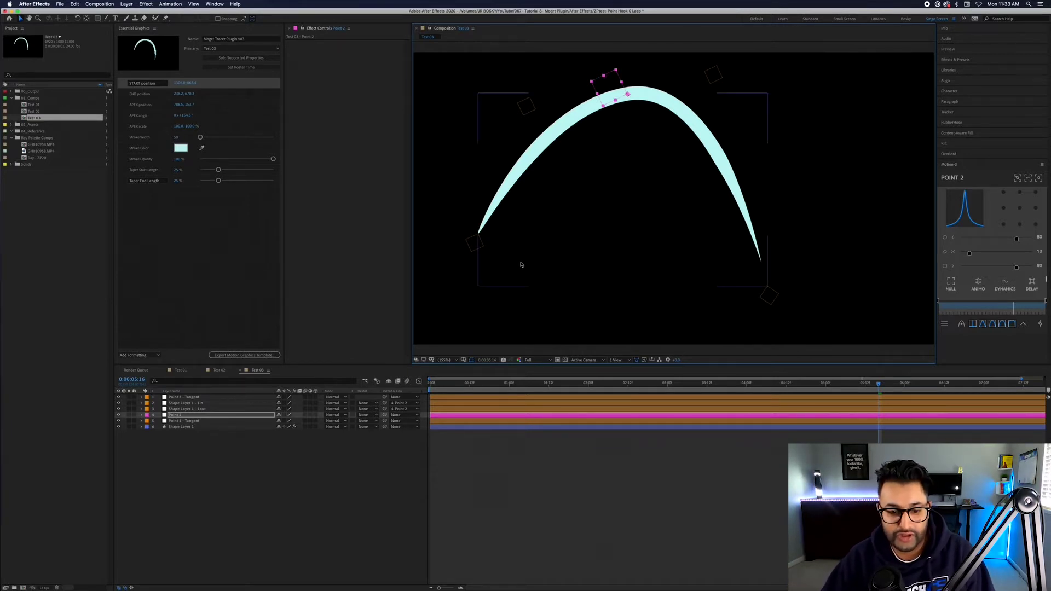
click(258, 371)
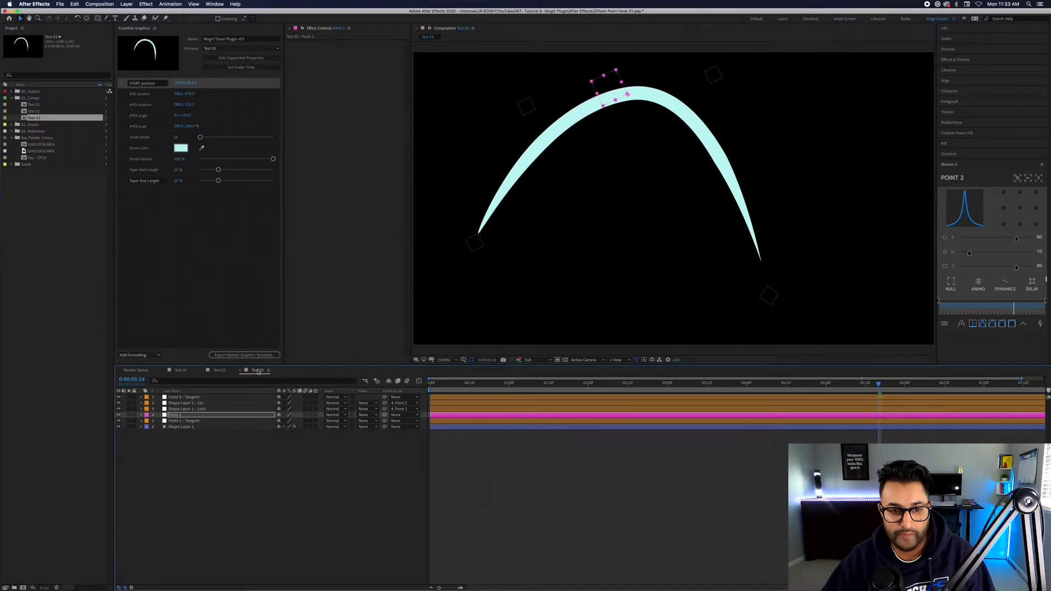
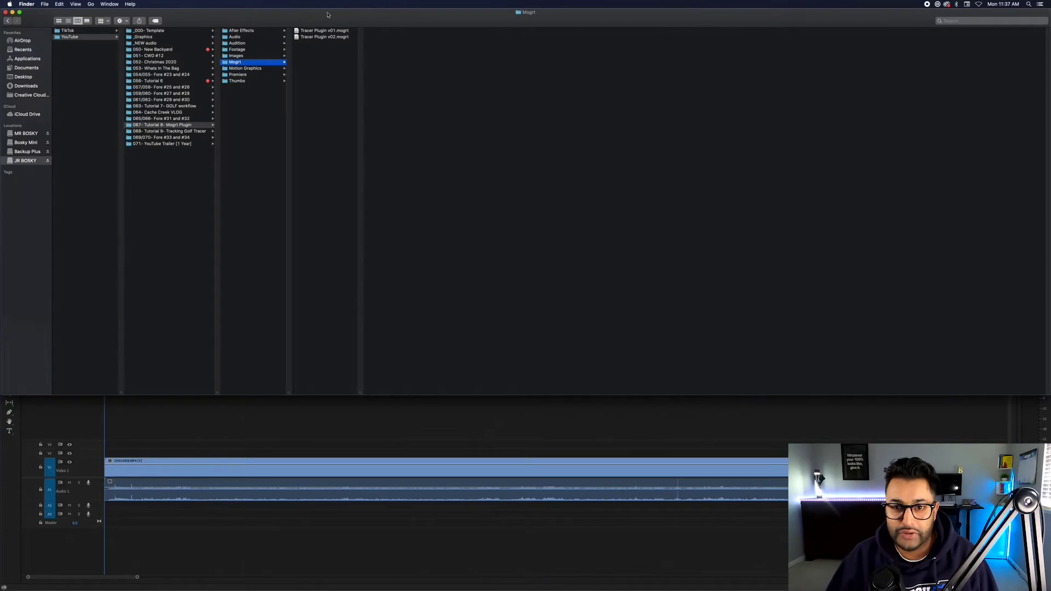
Step: Preview the Tracer Plugin v01.mogrt and Tracer Plugin v02.mogrt files in the Mogrt folder
click(325, 31)
click(331, 39)
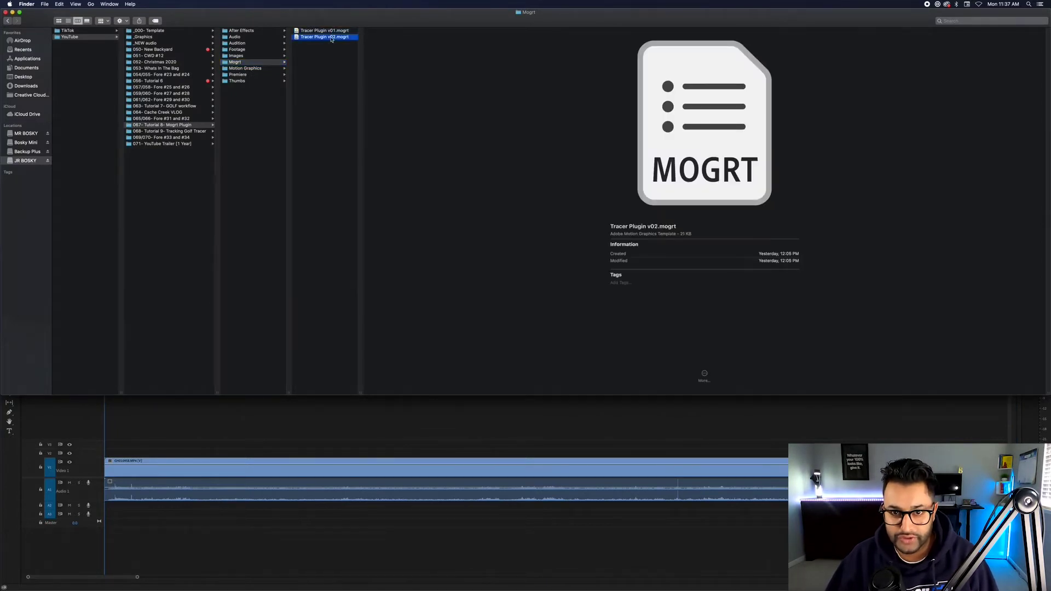
click(327, 31)
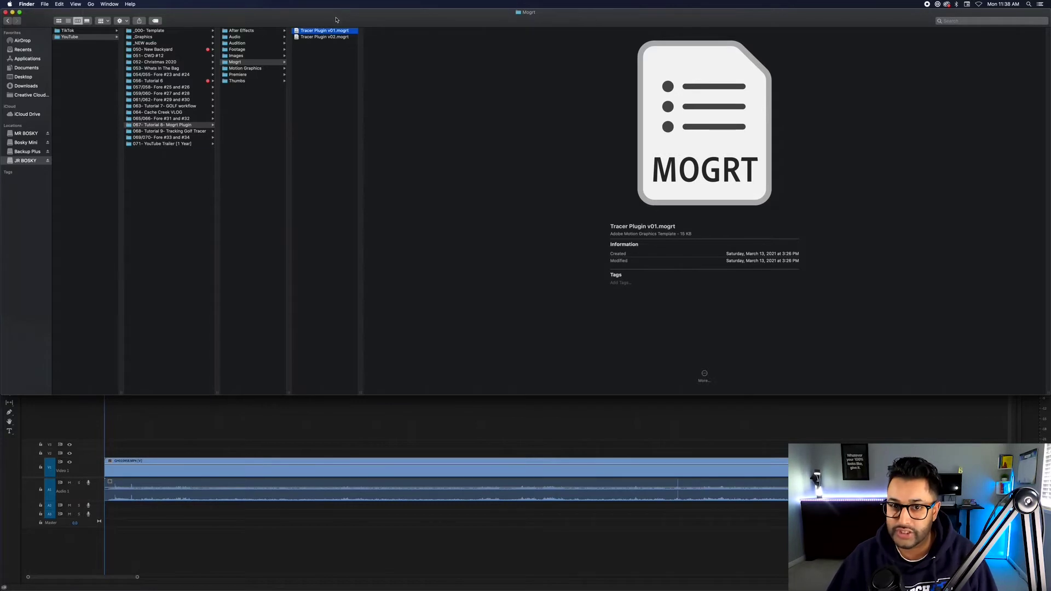
click(334, 37)
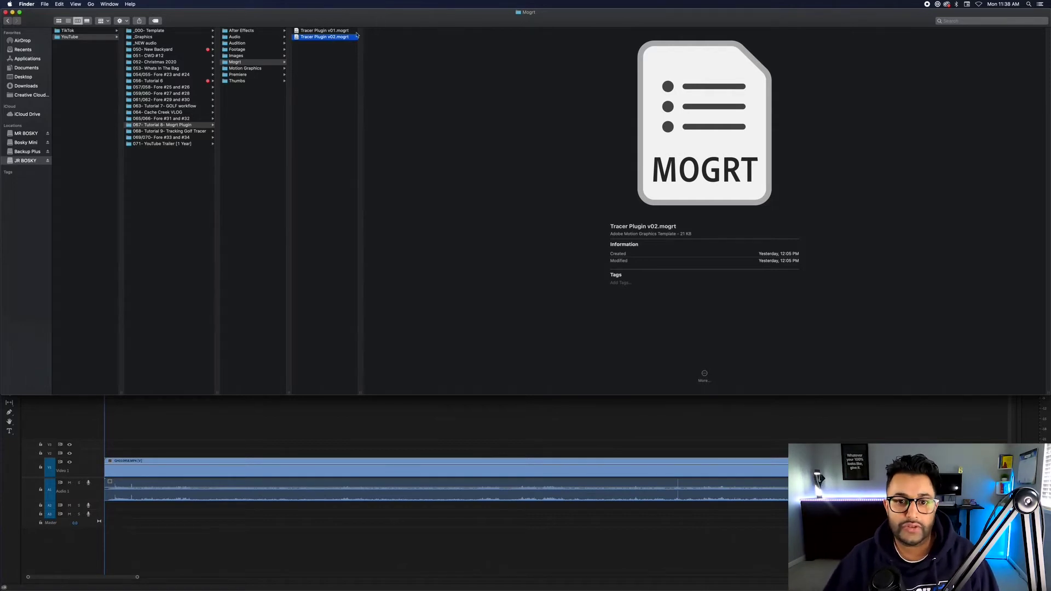
click(323, 54)
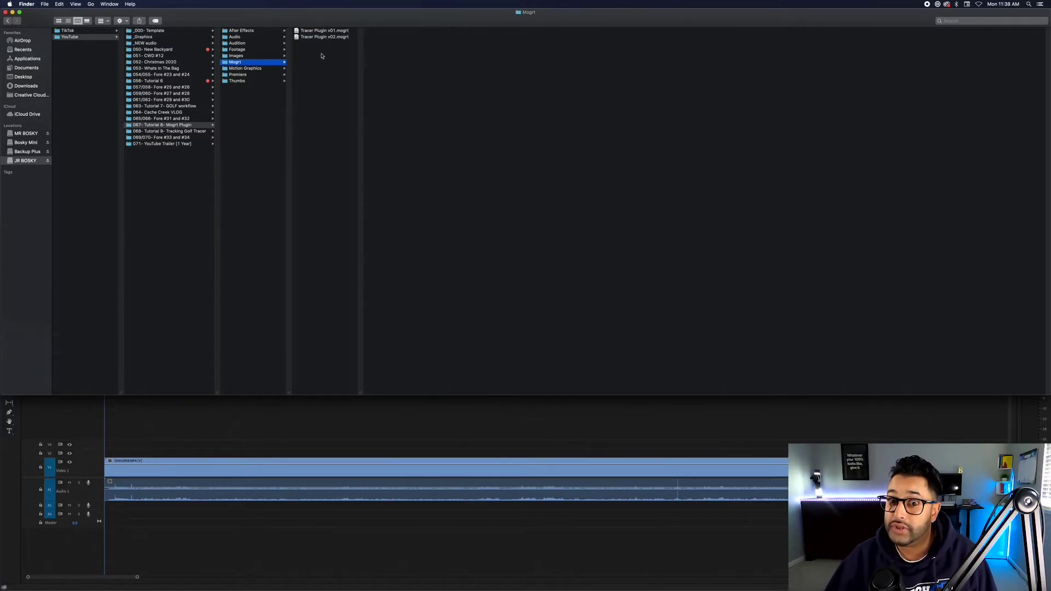
Step: Switch to Premiere Pro and show the motion graphics templates in Essential Graphics
key(super+Tab)
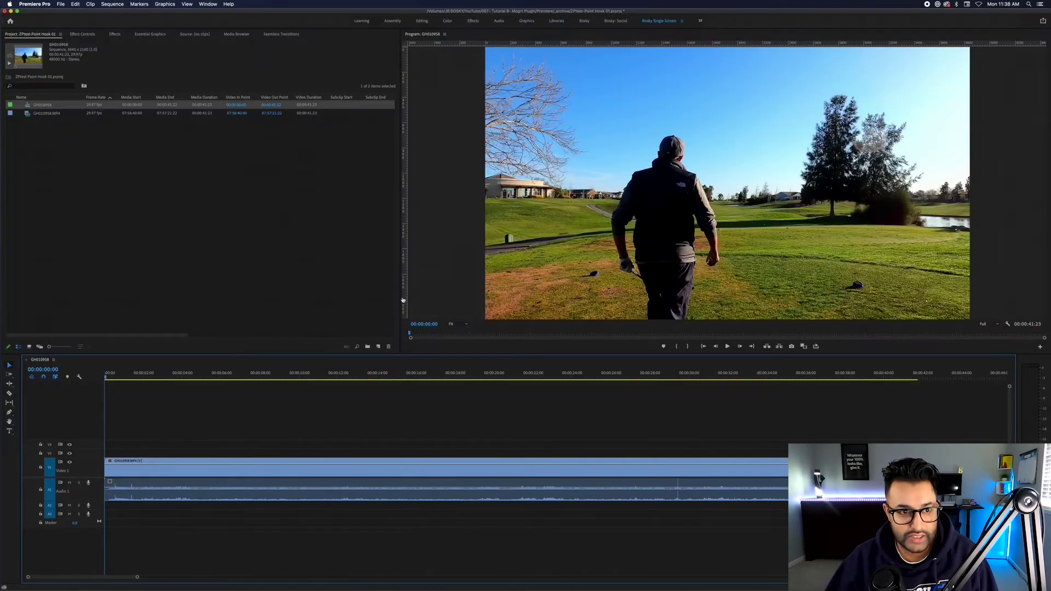
click(122, 176)
click(151, 34)
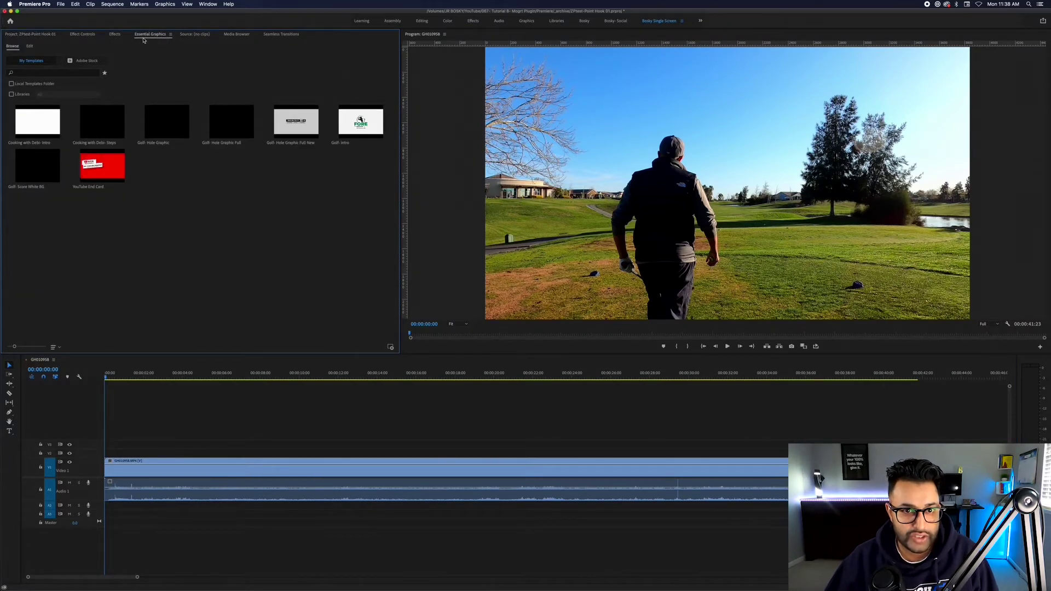
click(209, 5)
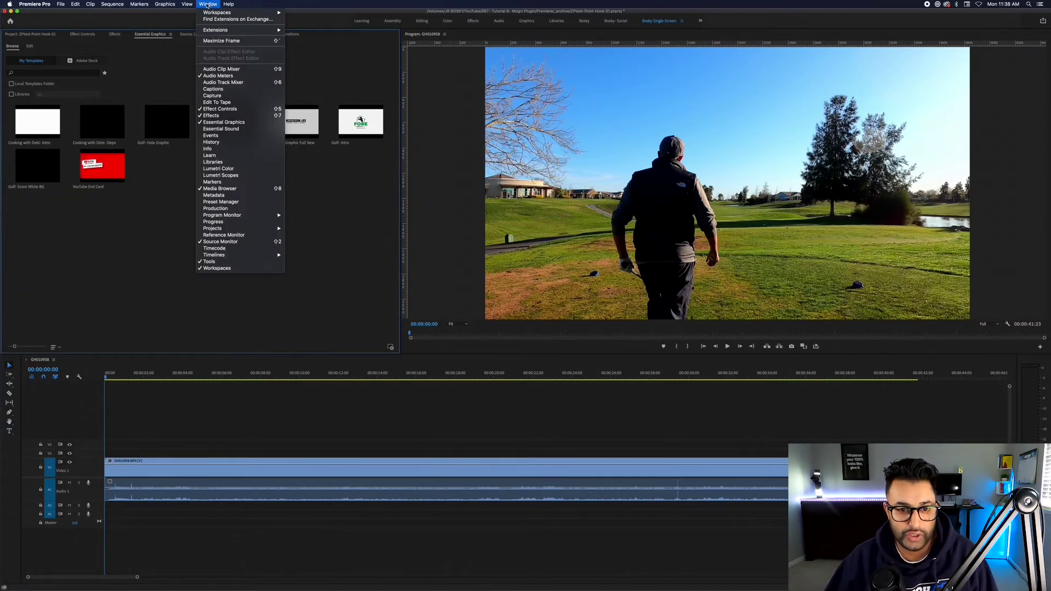
click(145, 36)
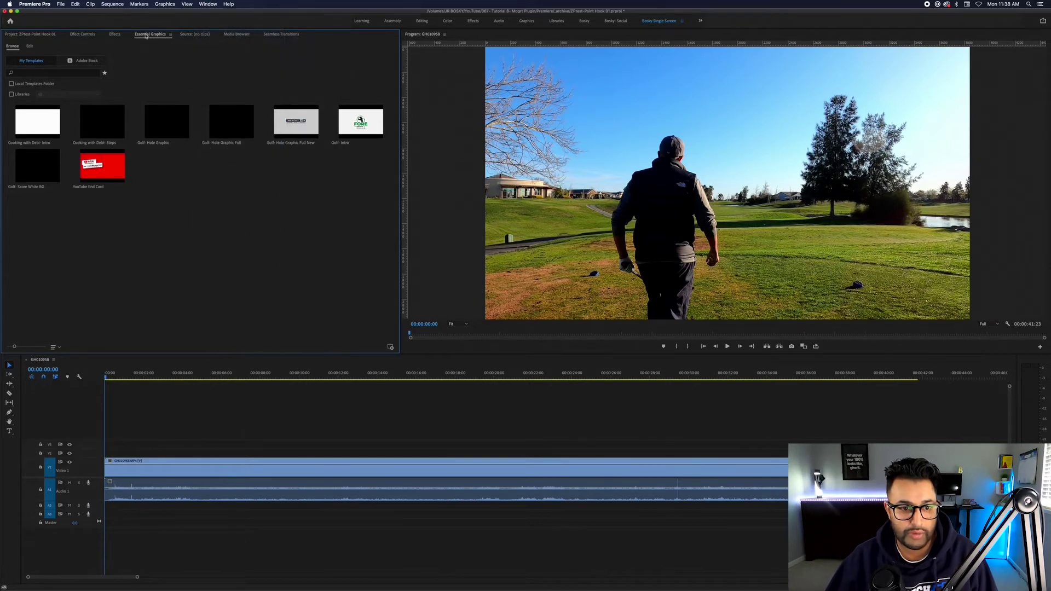
Step: Install Tracer Plugin v01.mogrt from the Mogrt folder of the 067 tutorial project on the JR BOSKY drive
click(391, 347)
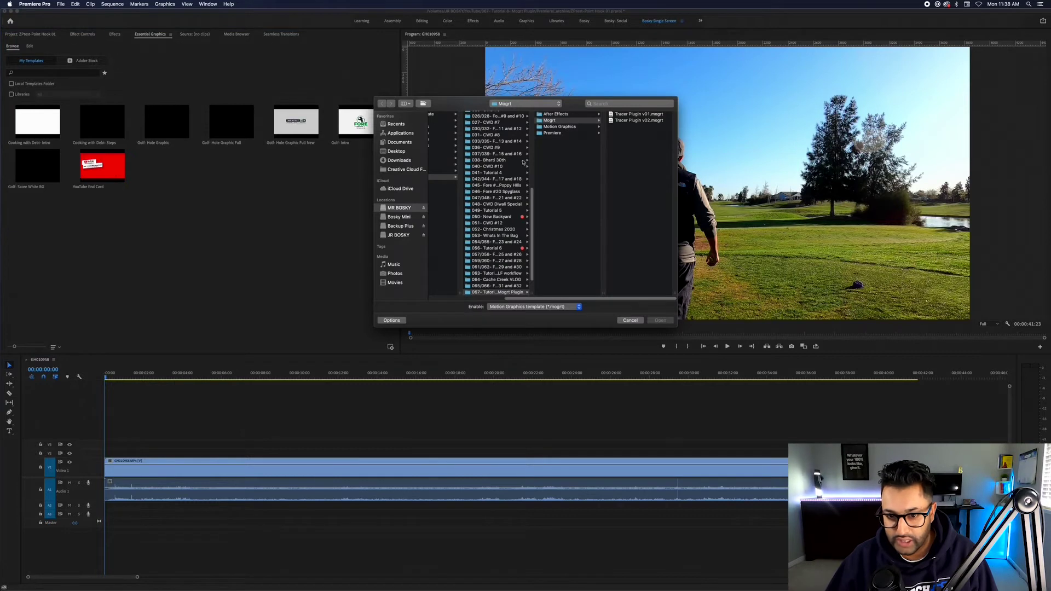
click(397, 235)
click(446, 120)
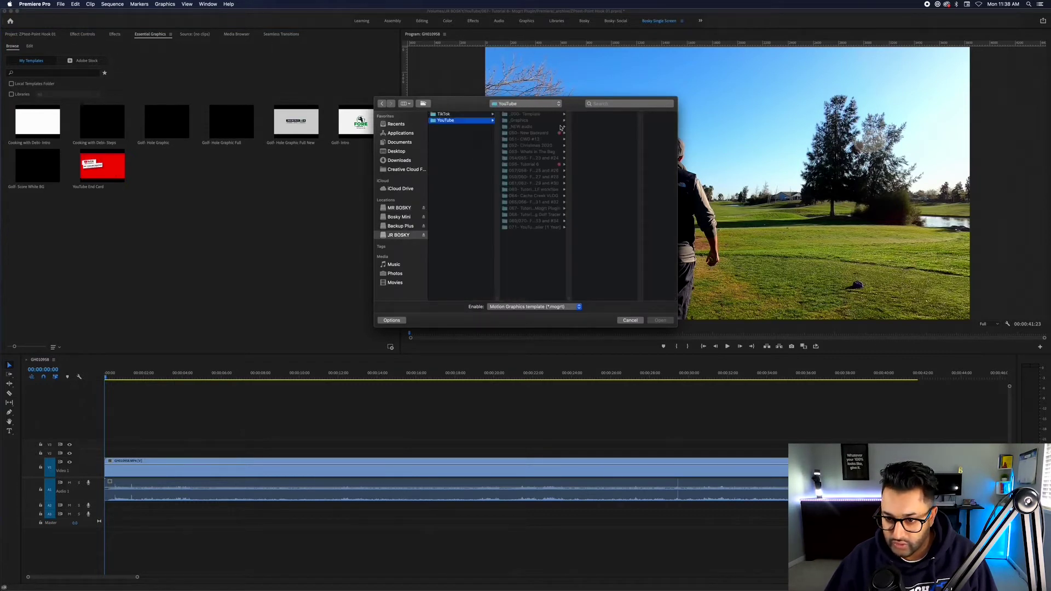
click(553, 208)
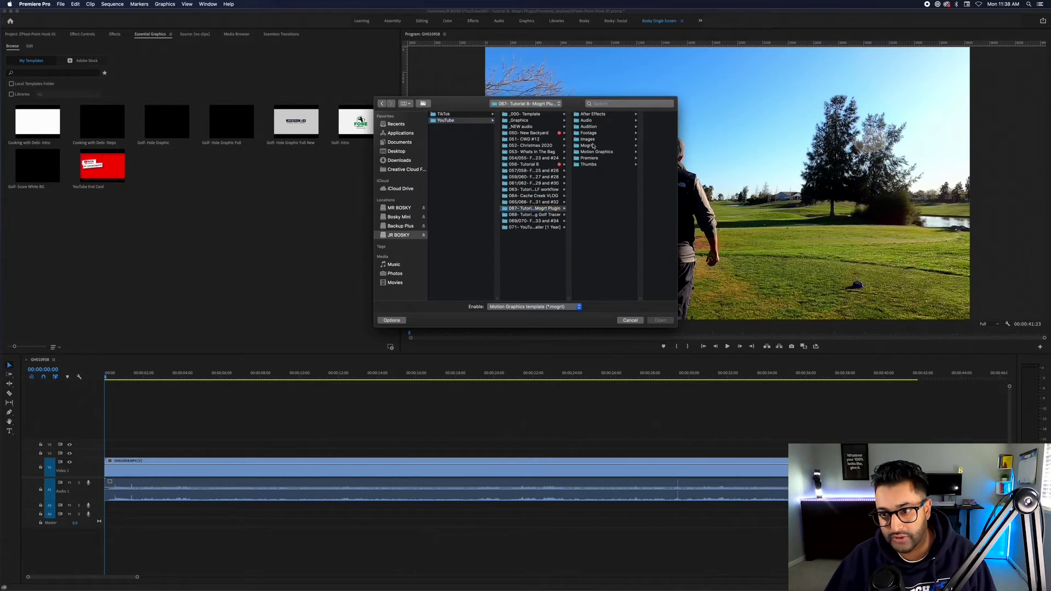
click(589, 145)
click(631, 115)
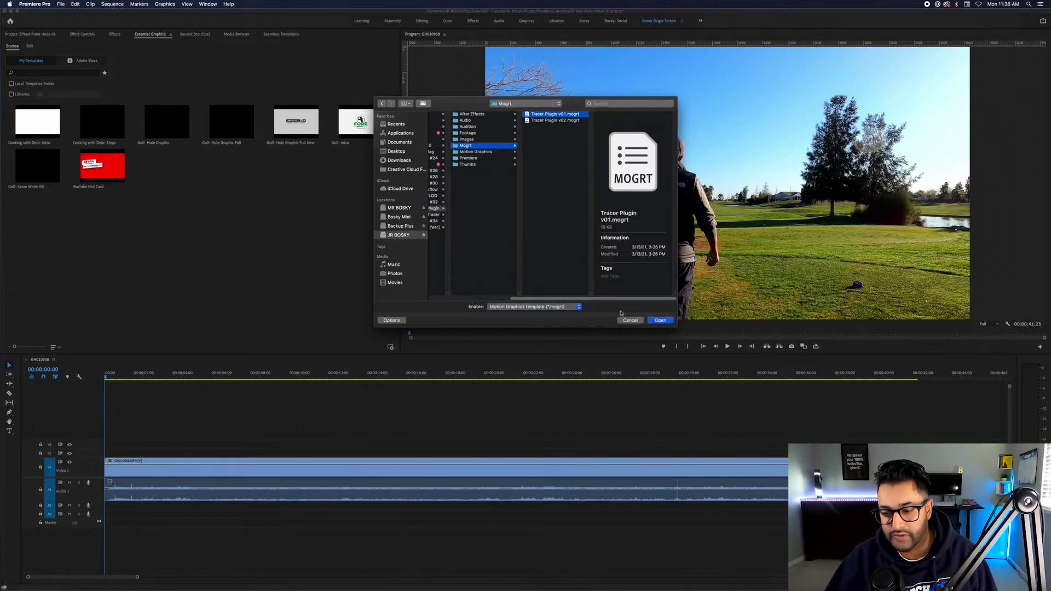
click(660, 321)
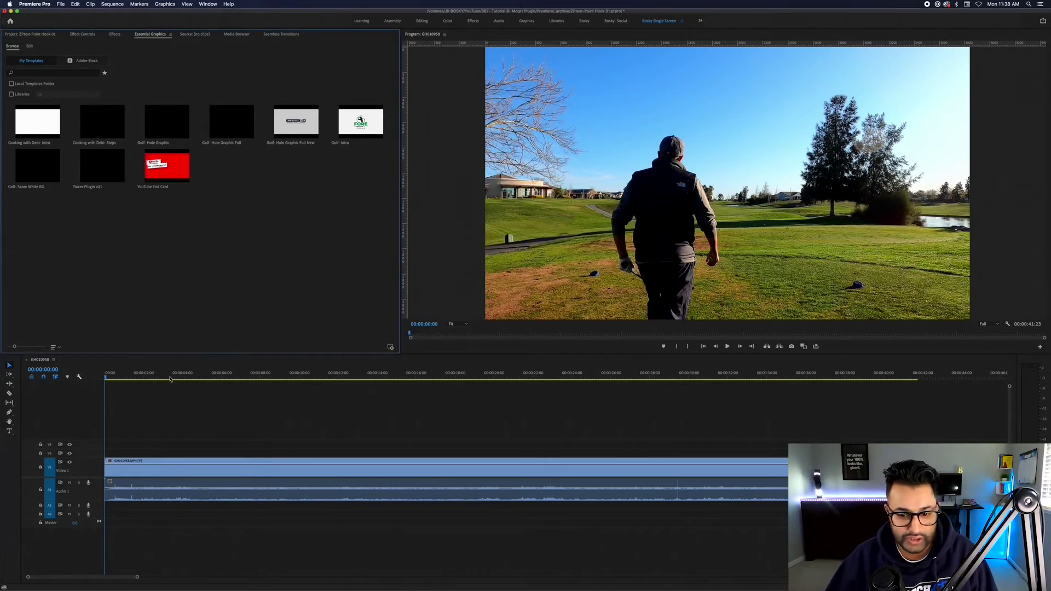
Step: Install the second motion graphics template, Tracer Plugin v02.mogrt, from the same Mogrt folder
click(390, 348)
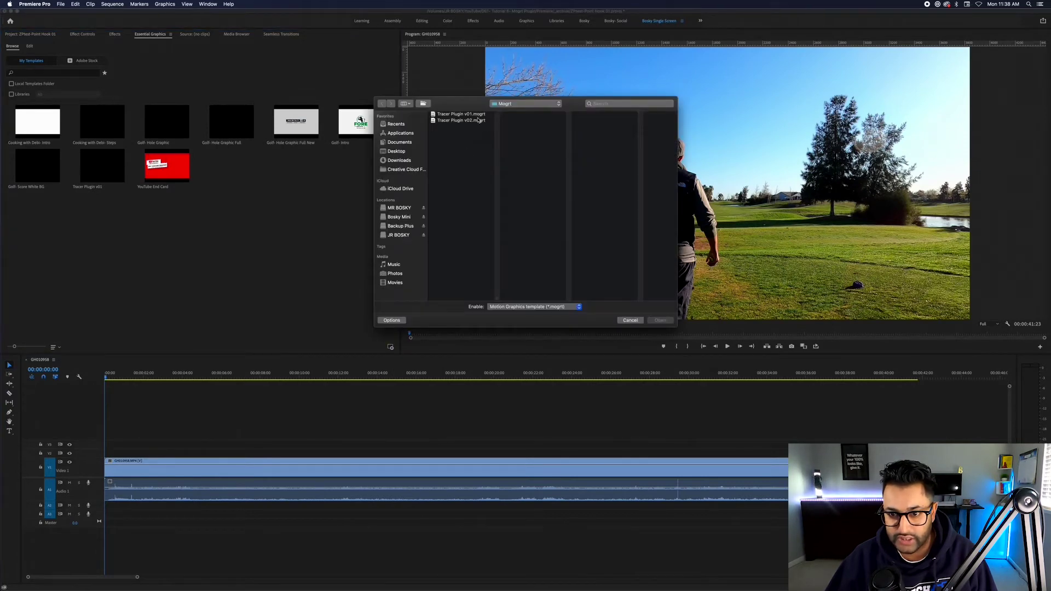
click(479, 120)
click(673, 321)
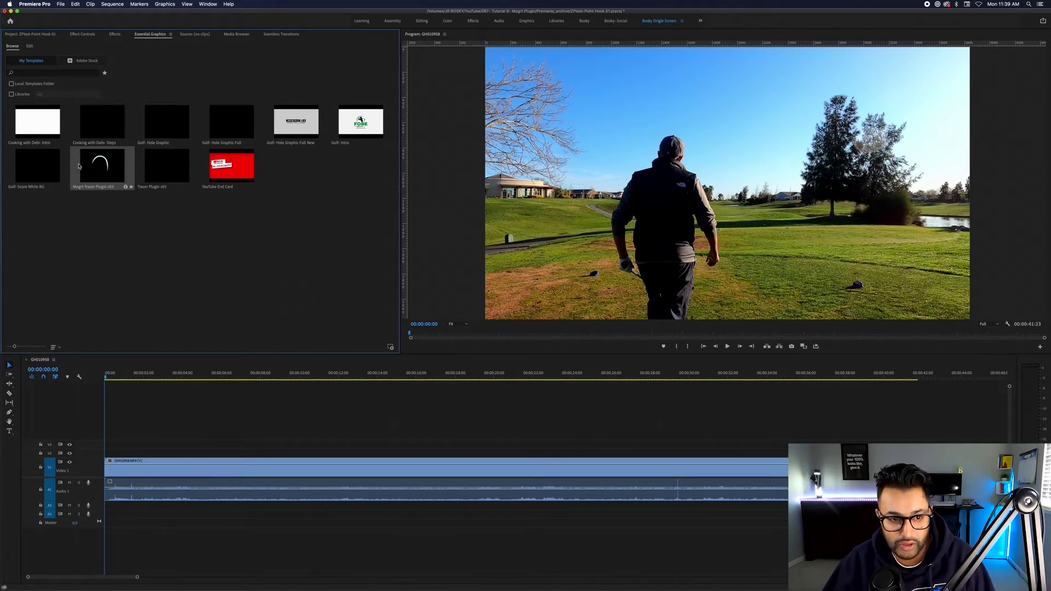
Step: Set the sequence frame size to 1920 by 1080 and scale the golf clip to the frame size
click(515, 375)
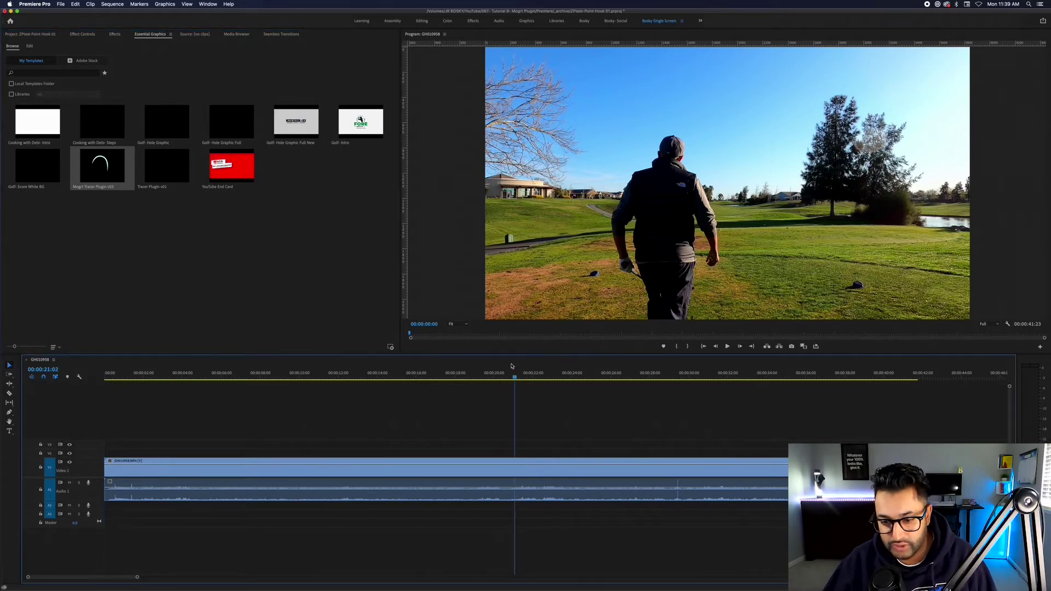
click(113, 4)
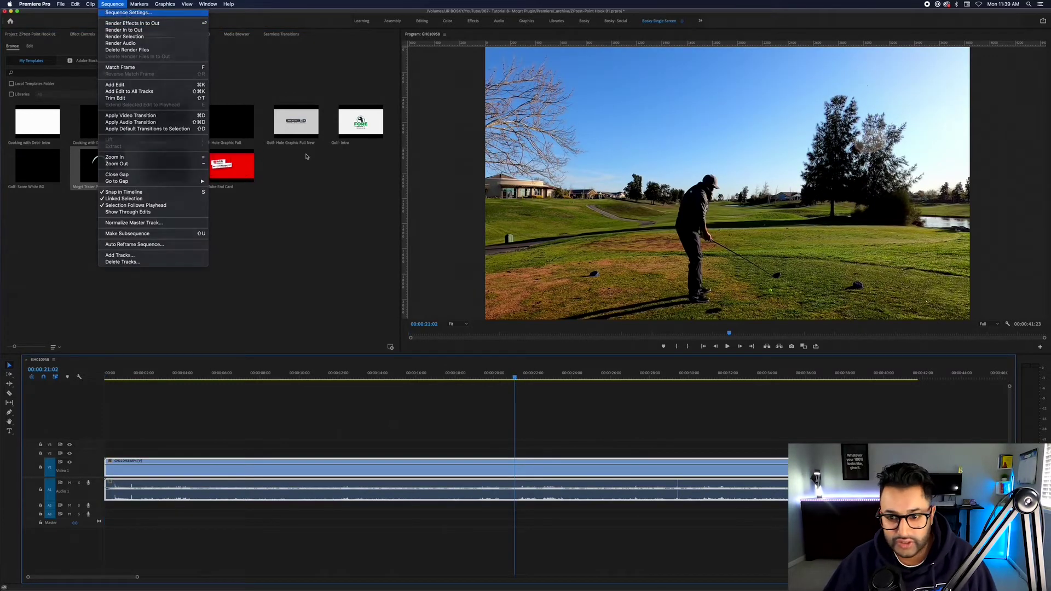
click(127, 13)
double_click(491, 212)
text(1920)
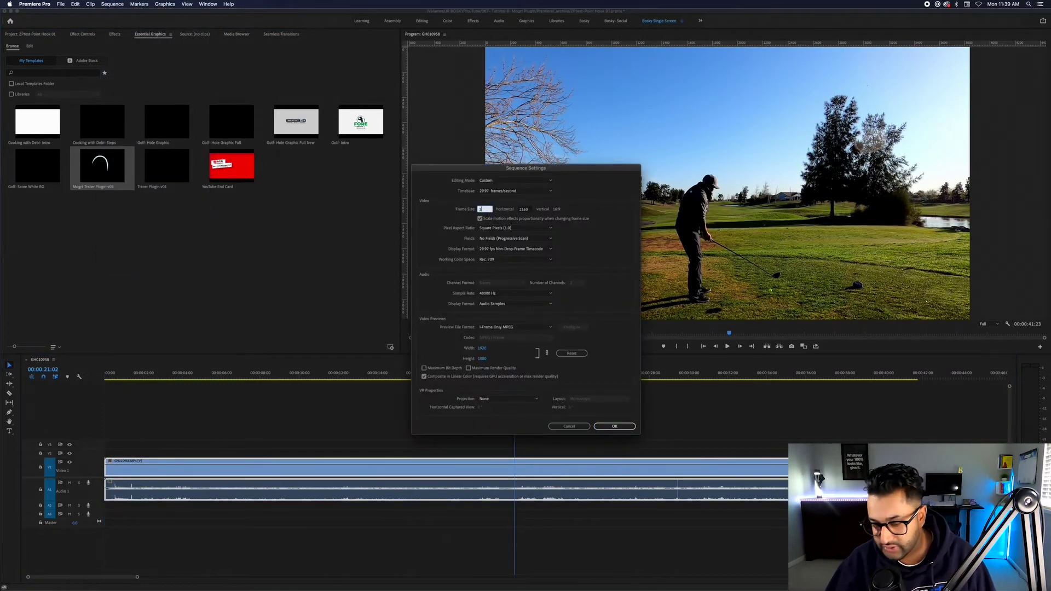
key(Tab)
text(1080)
key(Return)
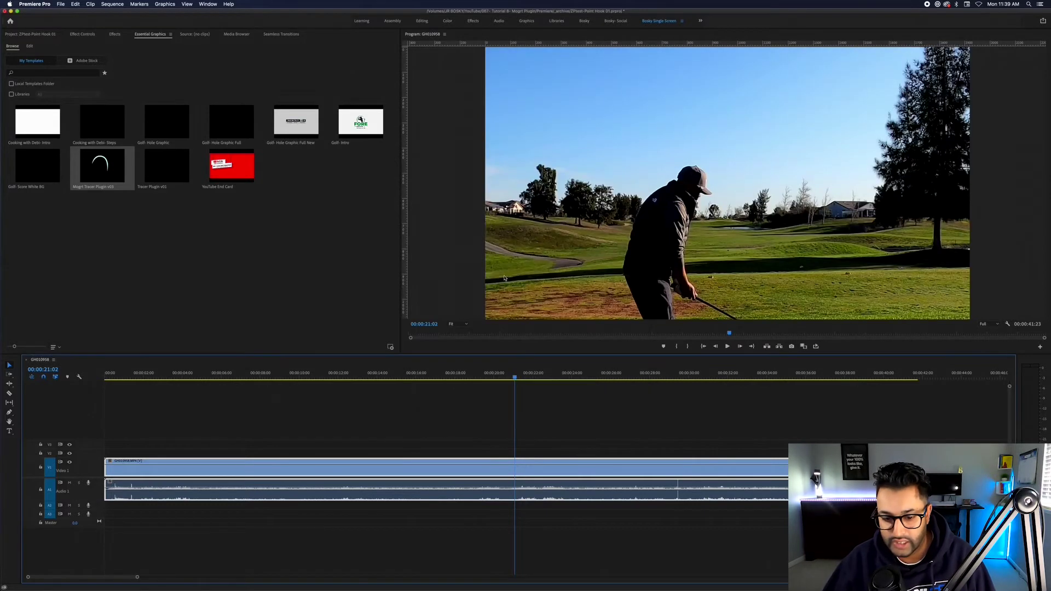
right_click(428, 467)
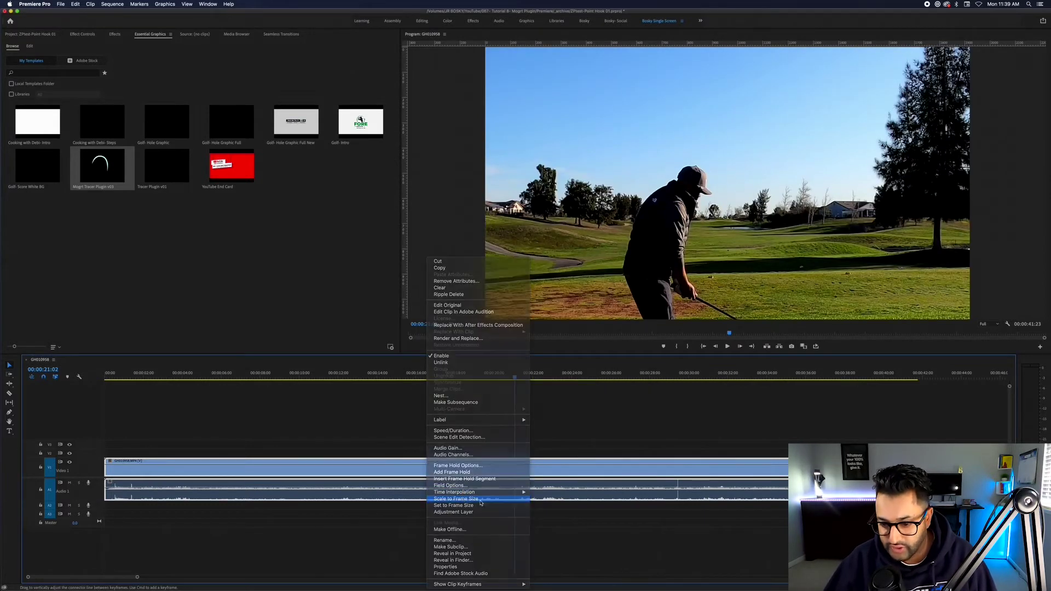
click(485, 499)
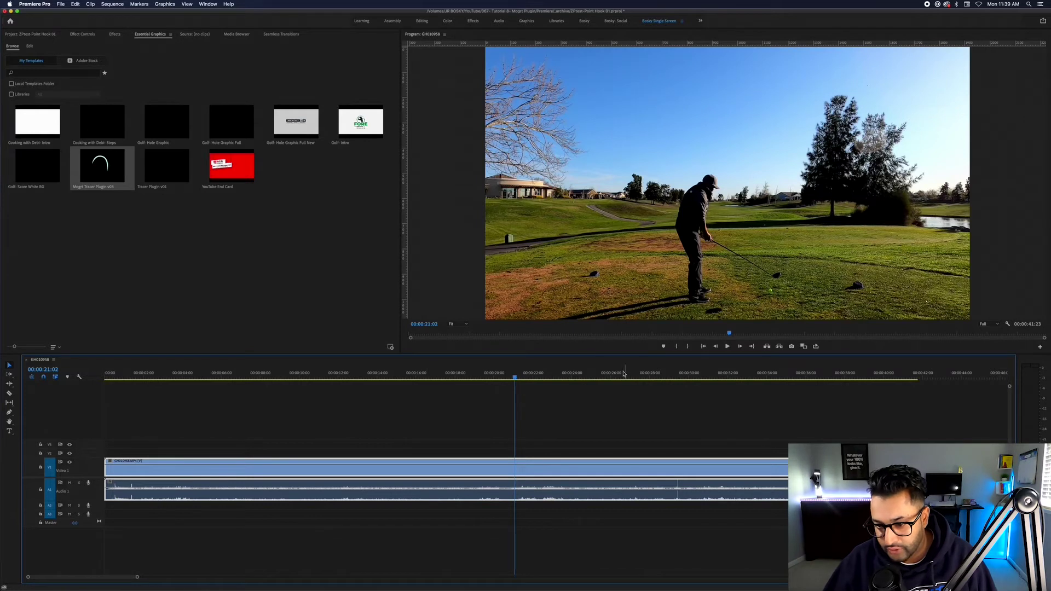
Step: Split the golf clip during the backswing at 00:00:29:04 and ripple delete the footage before the cut
drag(610, 373, 669, 379)
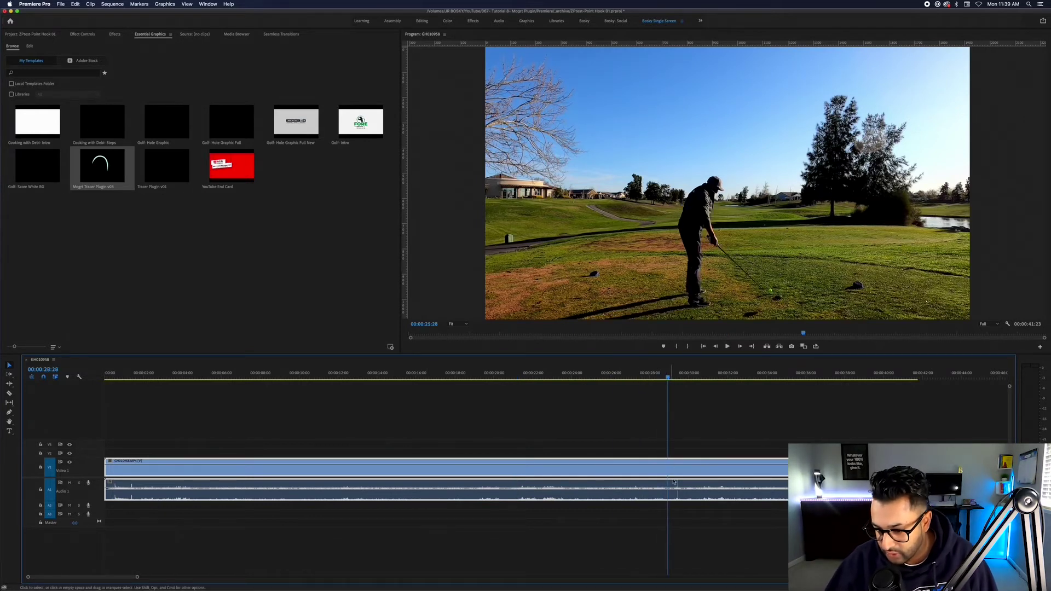
click(673, 377)
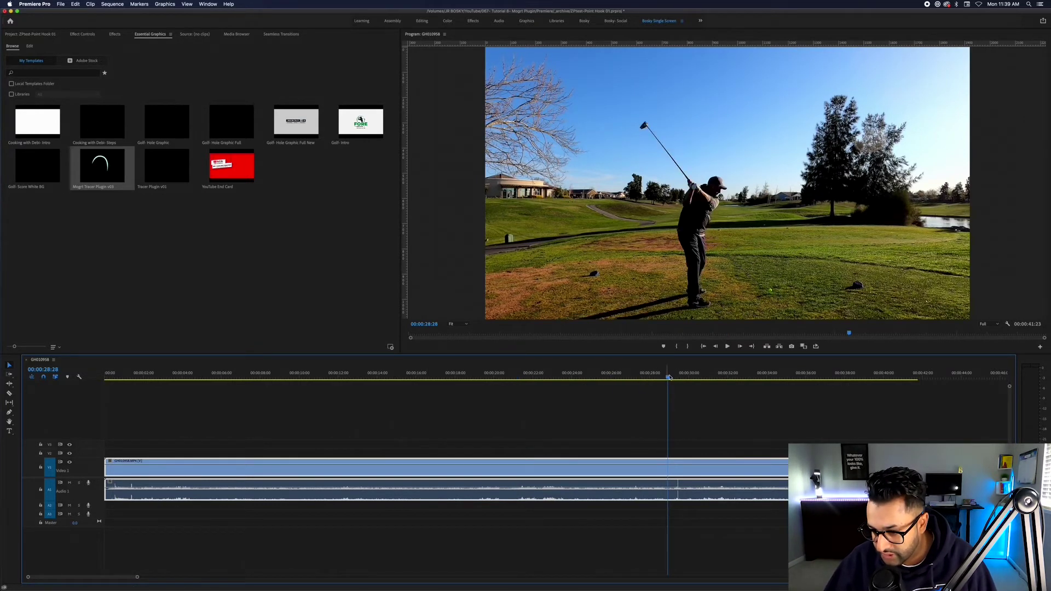
drag(674, 377, 671, 378)
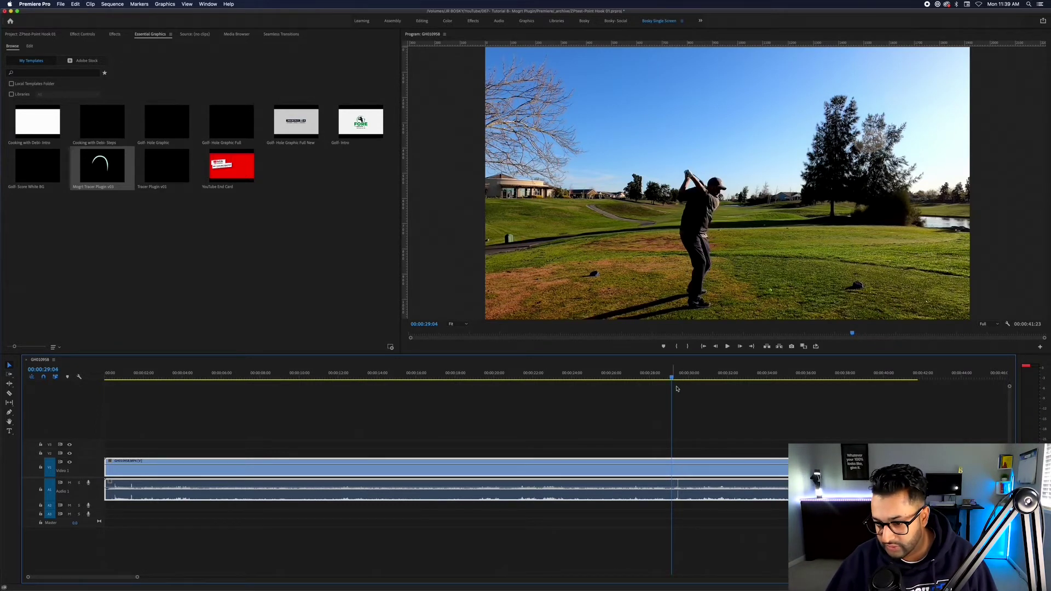
key(super+k)
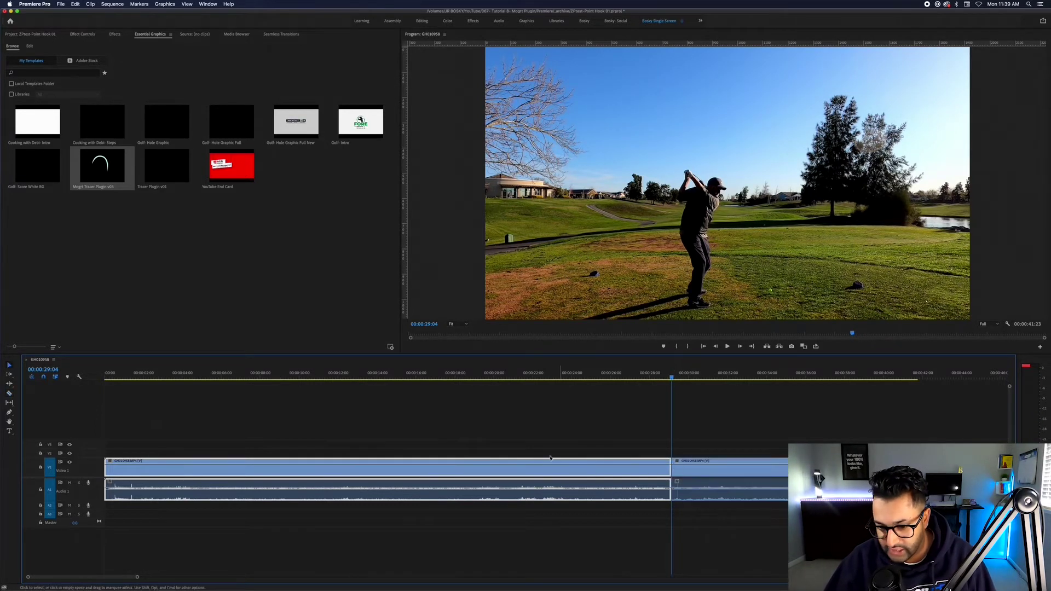
click(550, 458)
click(540, 472)
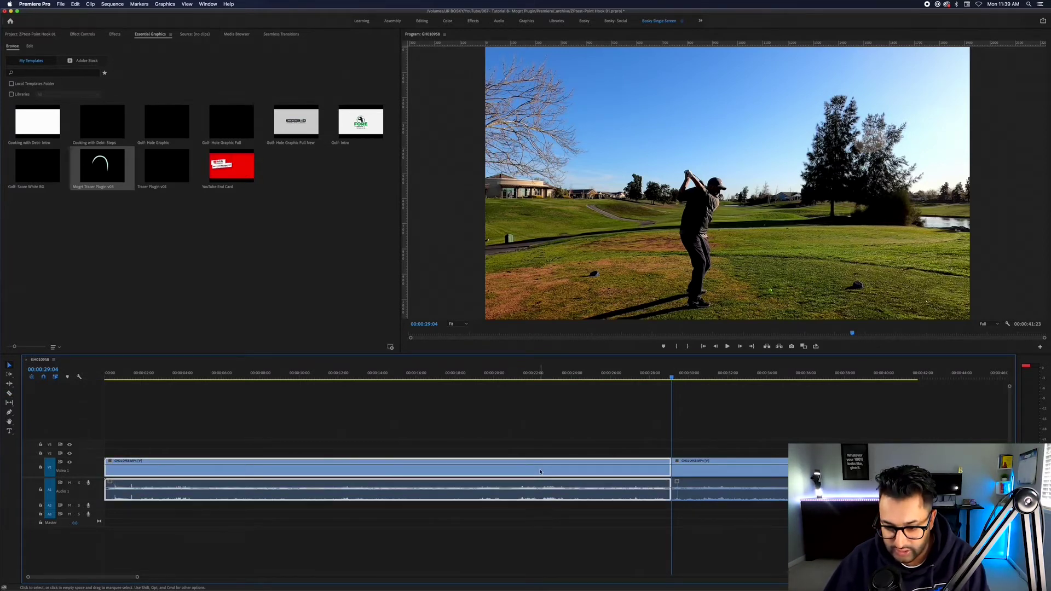
key(alt+BackSpace)
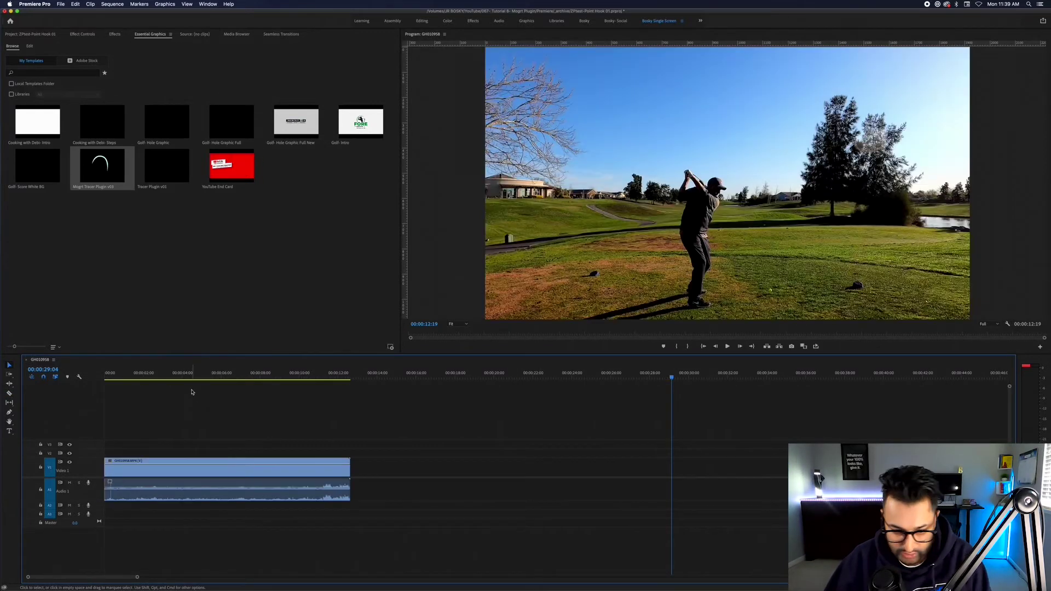
Step: Shift the trimmed golf clip to start at about 00:00:01:18 and place the playhead near ball impact at 00:00:01:25
key(Home)
key(equal)
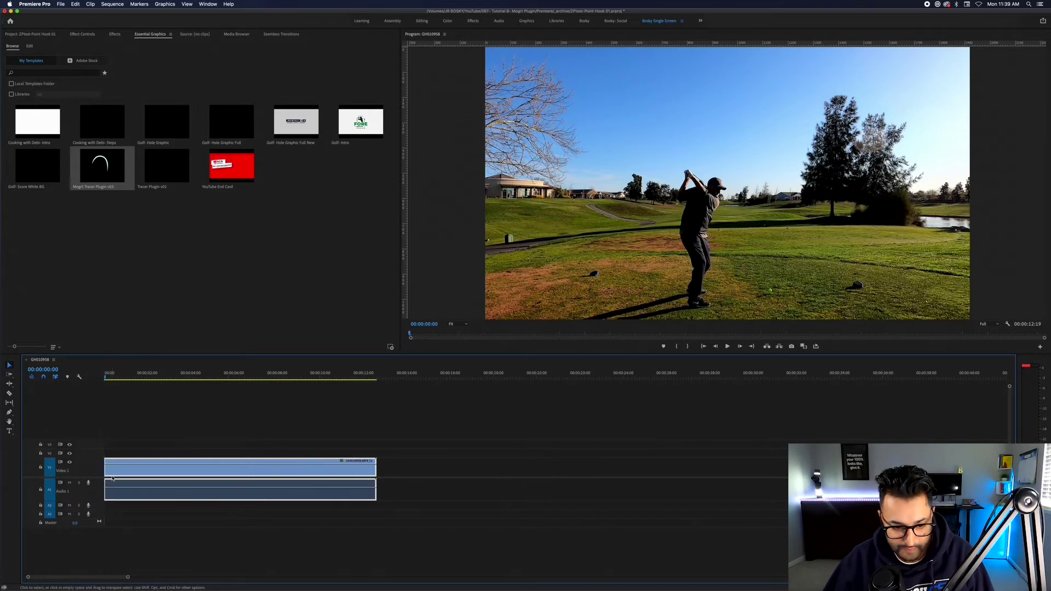
key(equal)
key(equal)
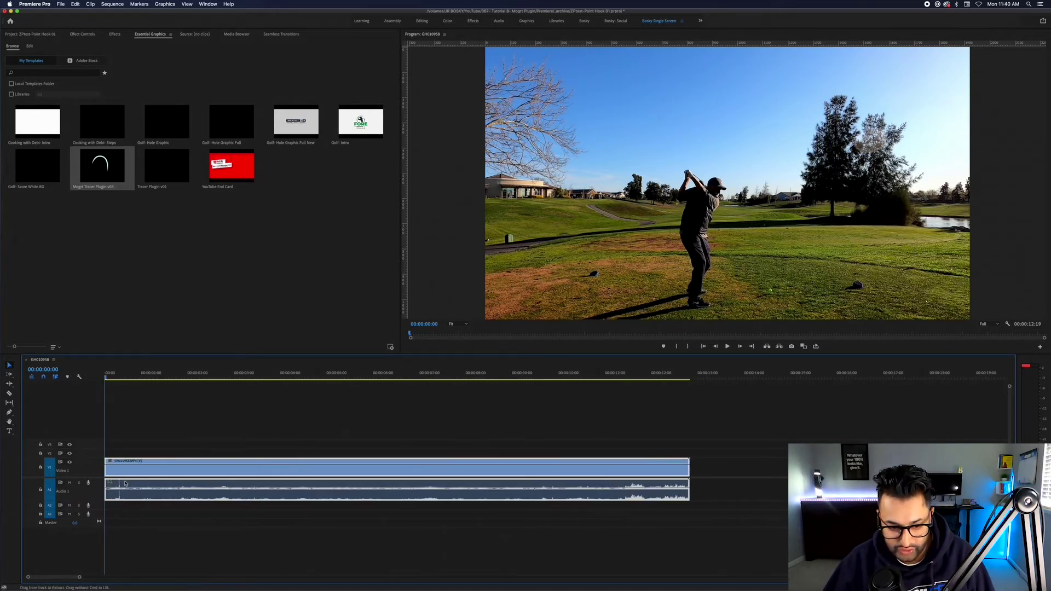
drag(108, 378, 115, 379)
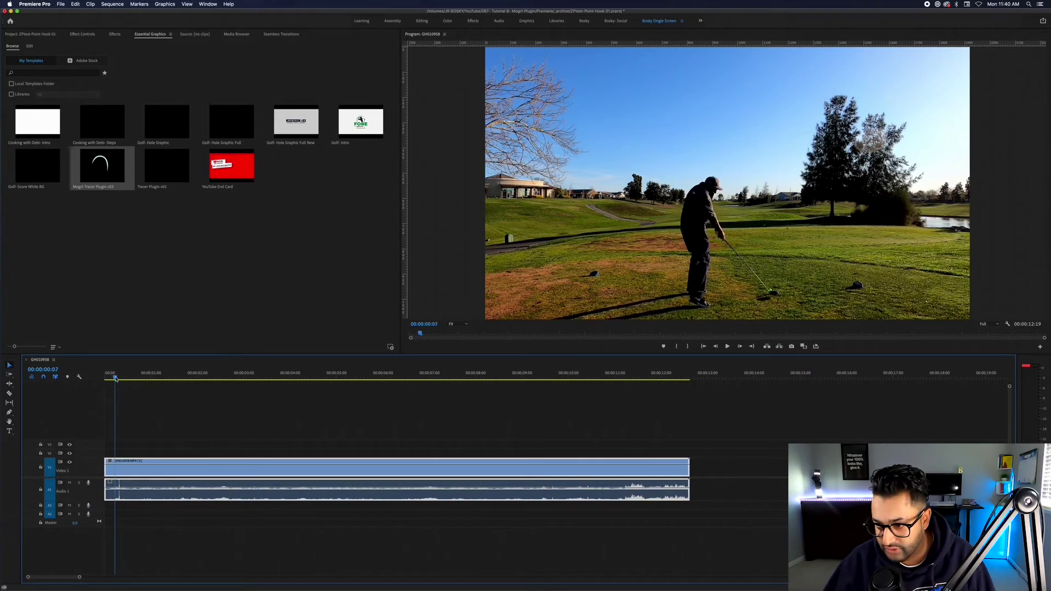
drag(156, 474, 230, 474)
drag(157, 376, 189, 375)
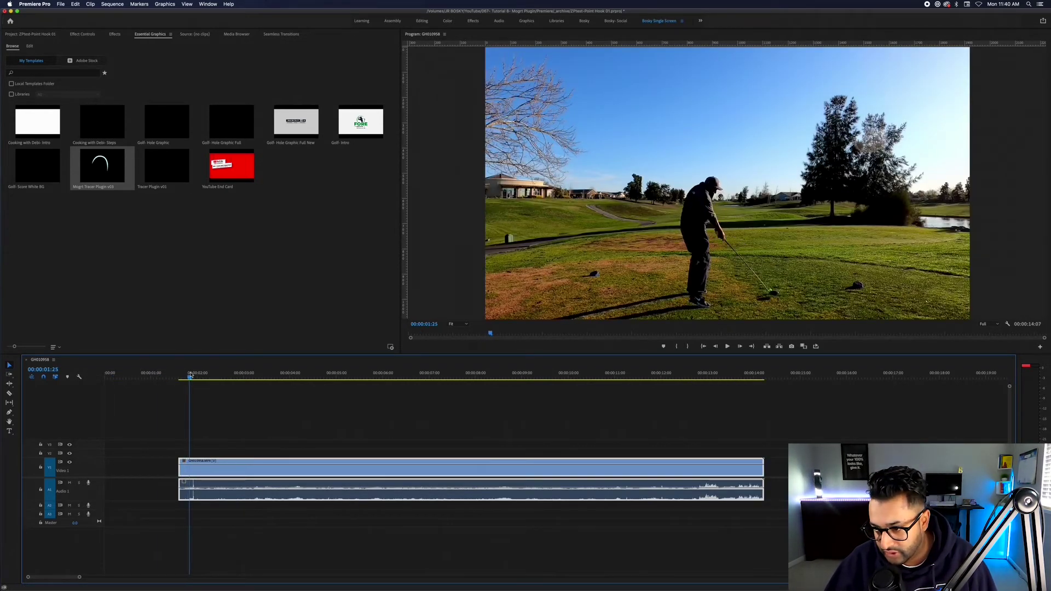
Step: Play the shot from impact and split the golf clip at 00:00:06:26
key(space)
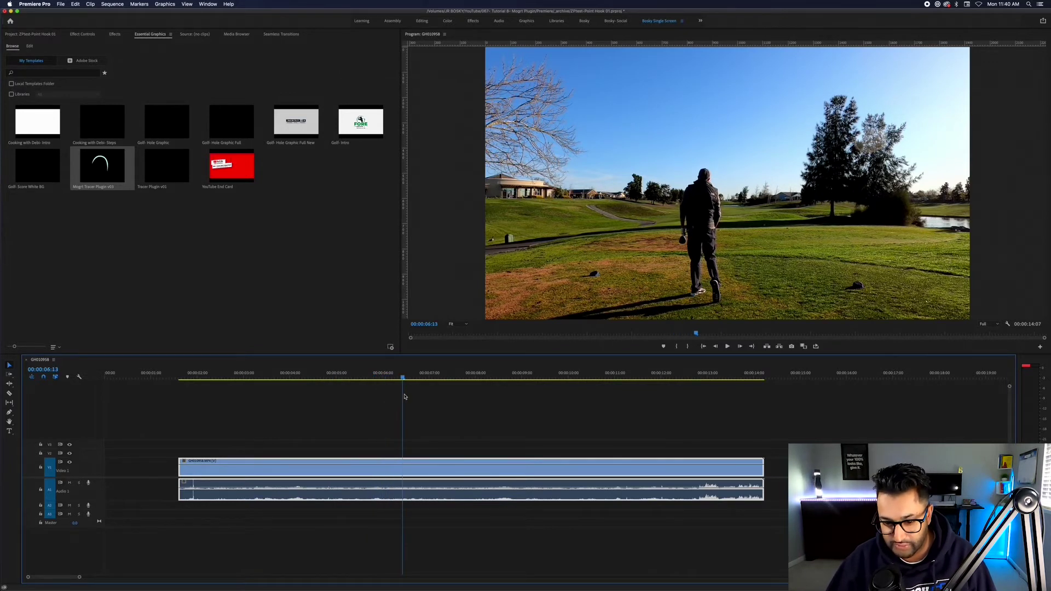
key(c)
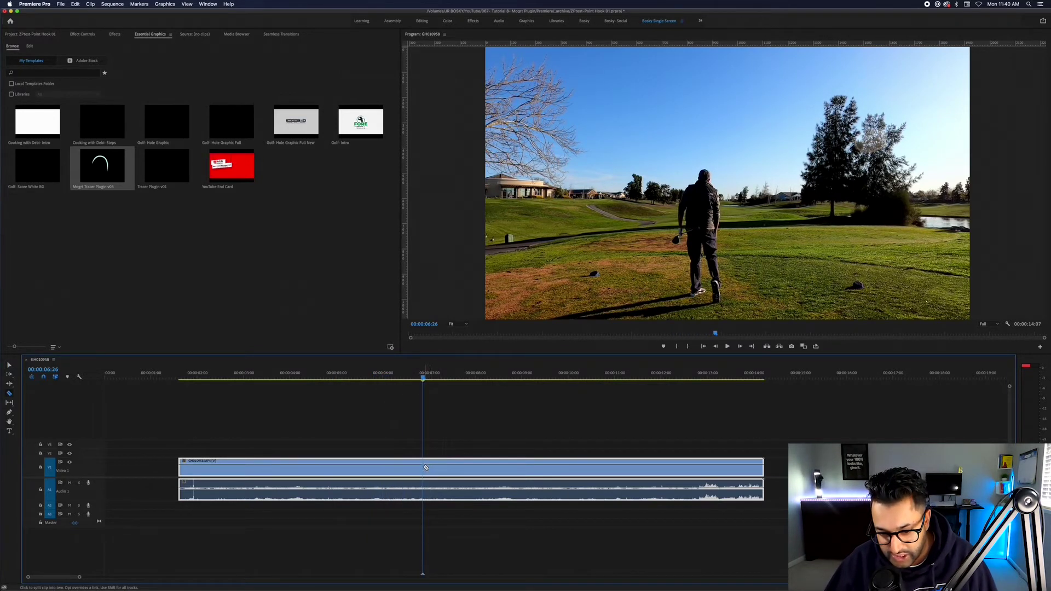
click(425, 467)
key(v)
Step: Split the golf clip again at 00:00:09:19 and delete the footage after that cut
drag(426, 377, 553, 380)
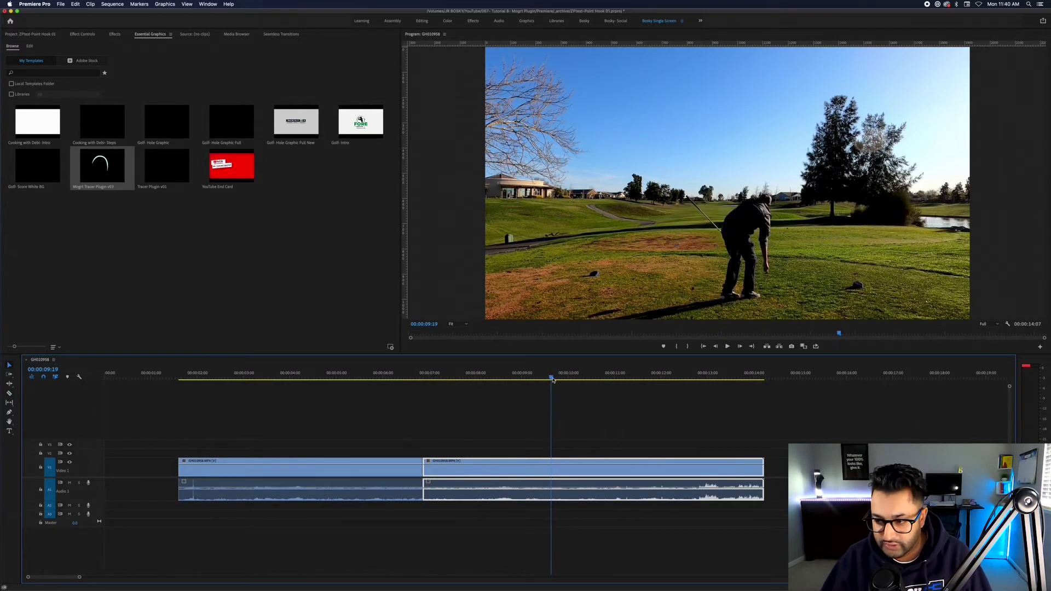
key(c)
click(553, 469)
key(v)
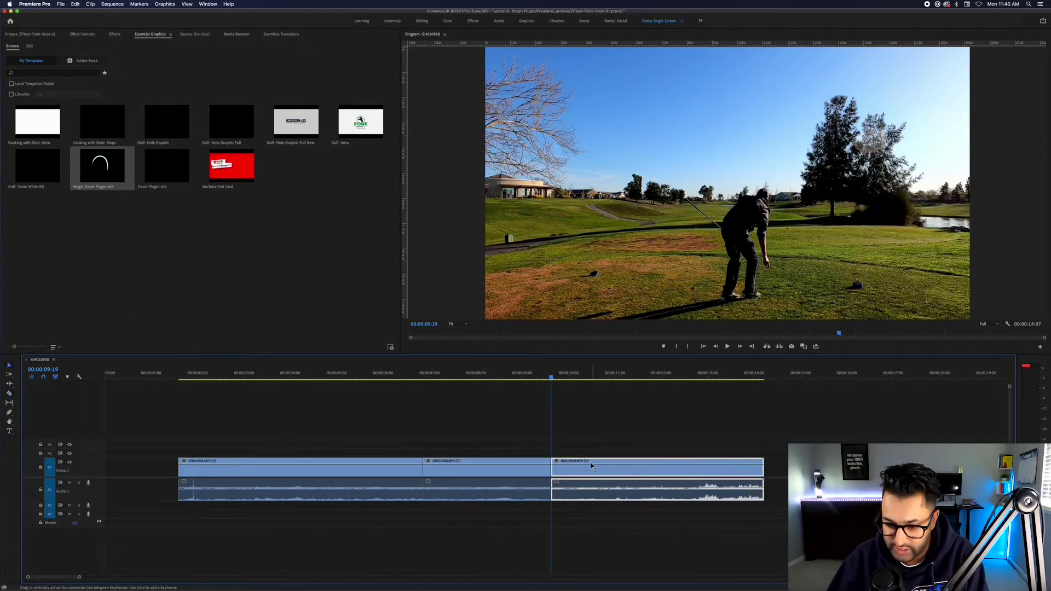
key(Delete)
Step: Place the Mogrt Tracer Plugin v02 template on V2 above the golf clip, preview the curve, and select it for editing
drag(110, 167, 181, 455)
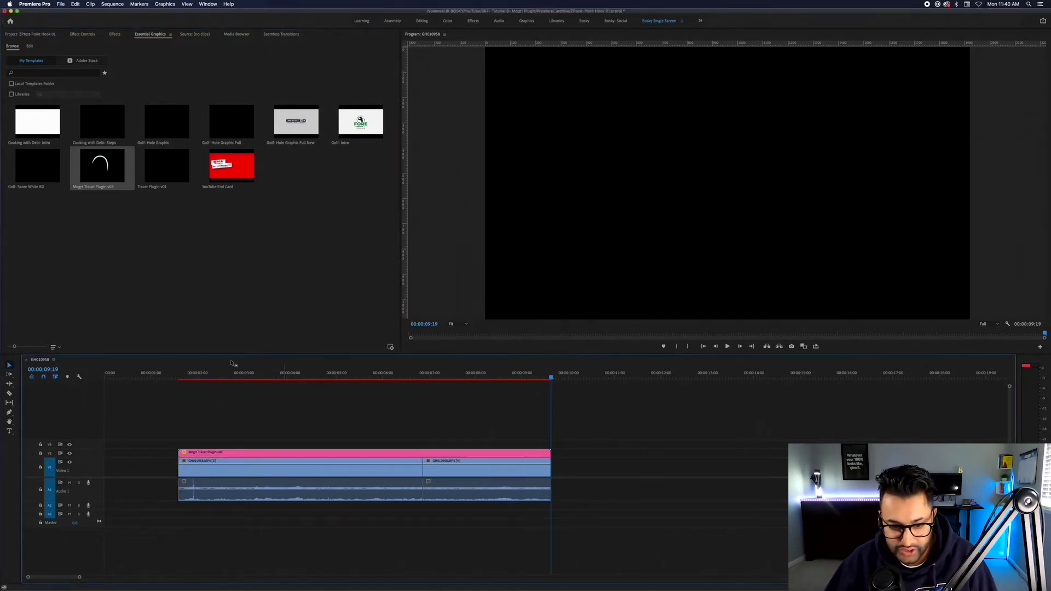
drag(193, 378, 288, 396)
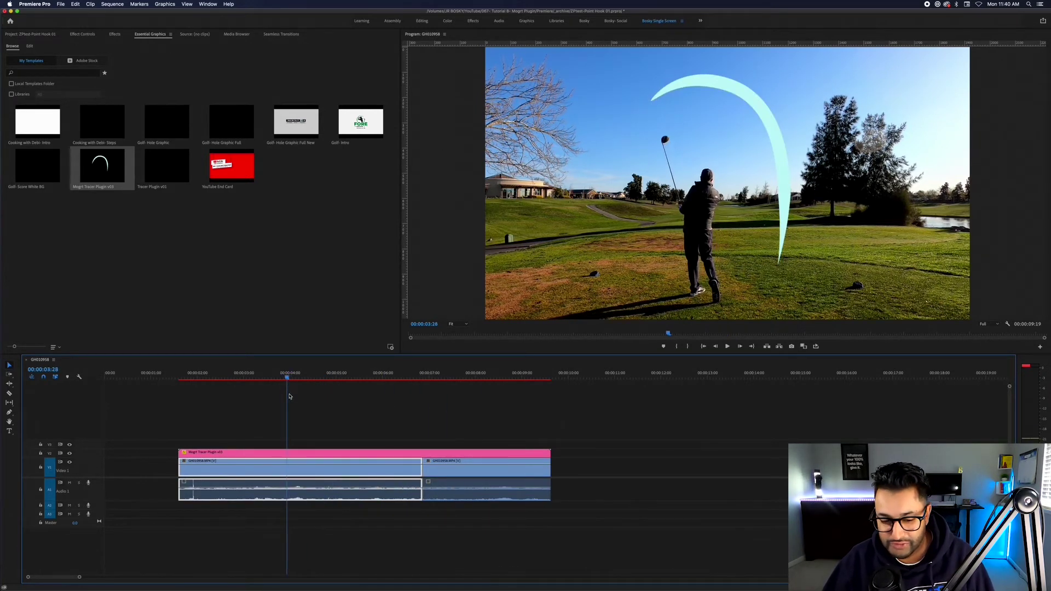
click(189, 455)
scroll(208, 452, up, 4)
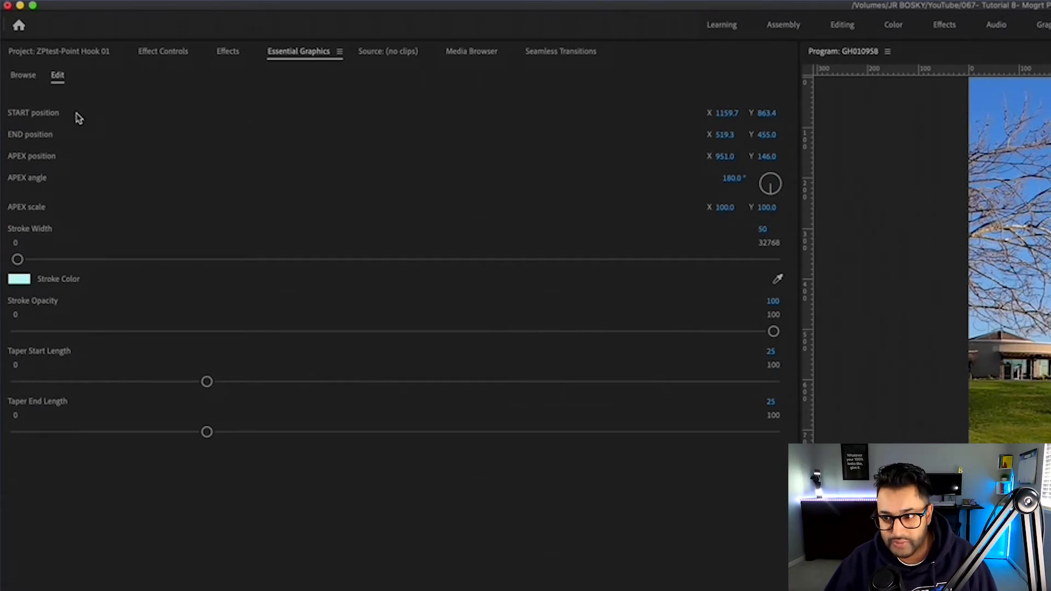
Step: Set the tracer's START position to about X 1229.7, Y 791.4 and raise the APEX position to about Y 91
drag(722, 116, 760, 116)
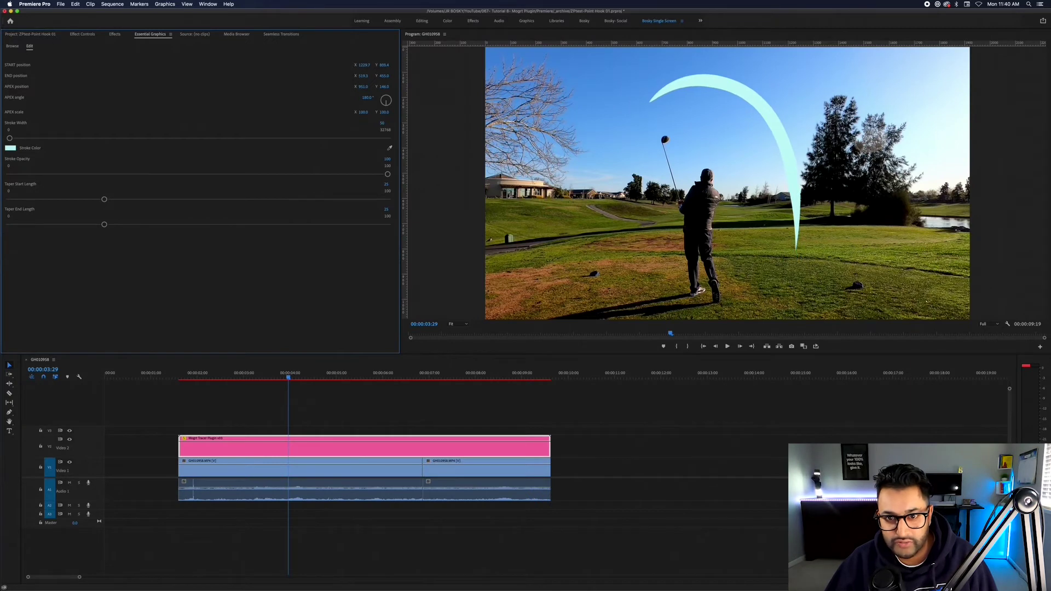
drag(385, 64, 351, 65)
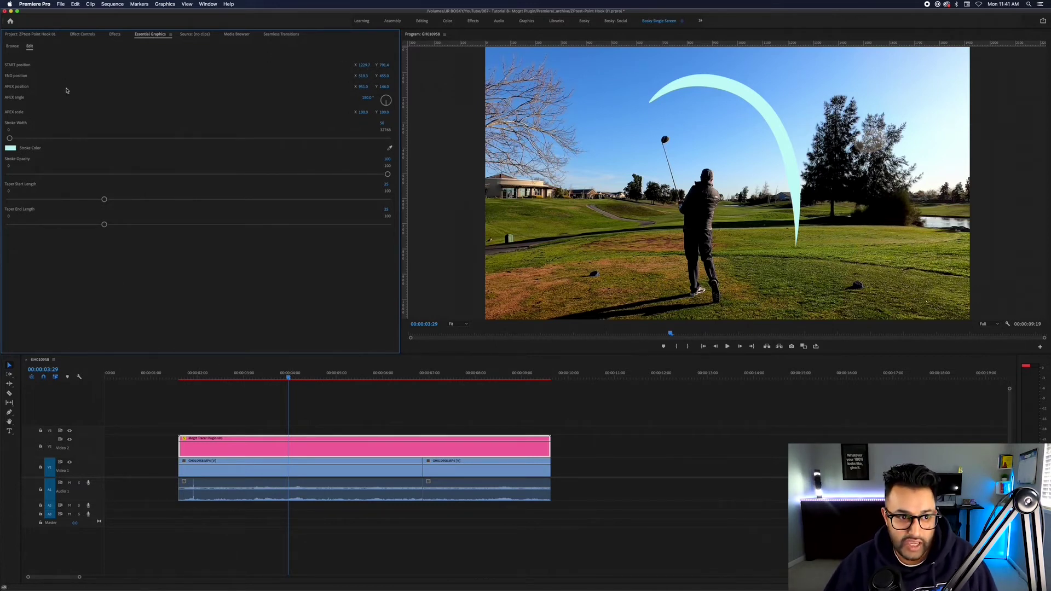
drag(384, 86, 372, 89)
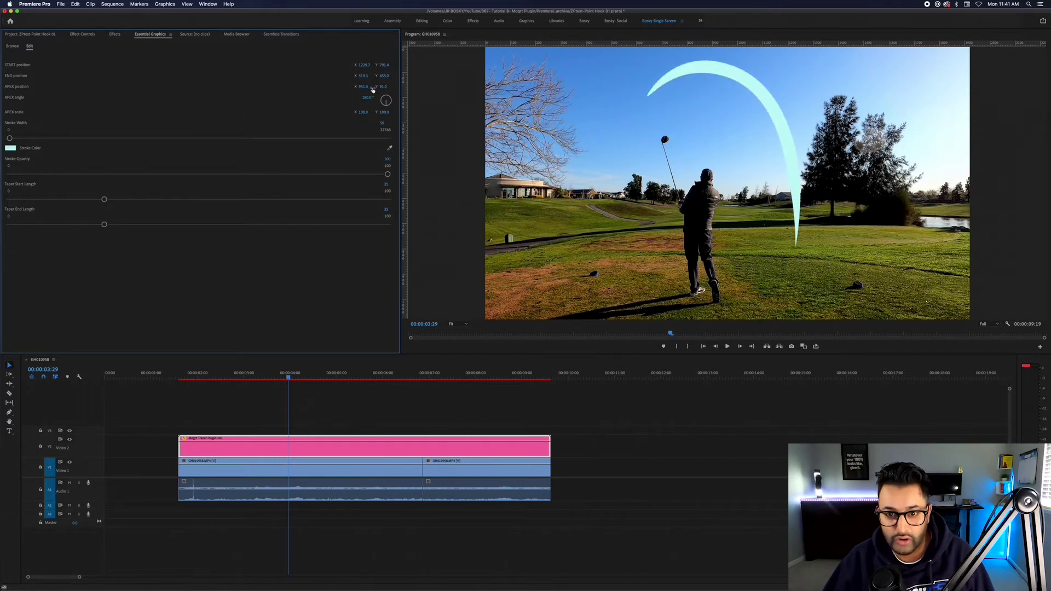
Step: Reduce the tracer's APEX scale to 0 for a sharp peak, and increase it again to give a narrow rounded curve
drag(363, 113, 326, 114)
click(361, 113)
text(0)
key(Return)
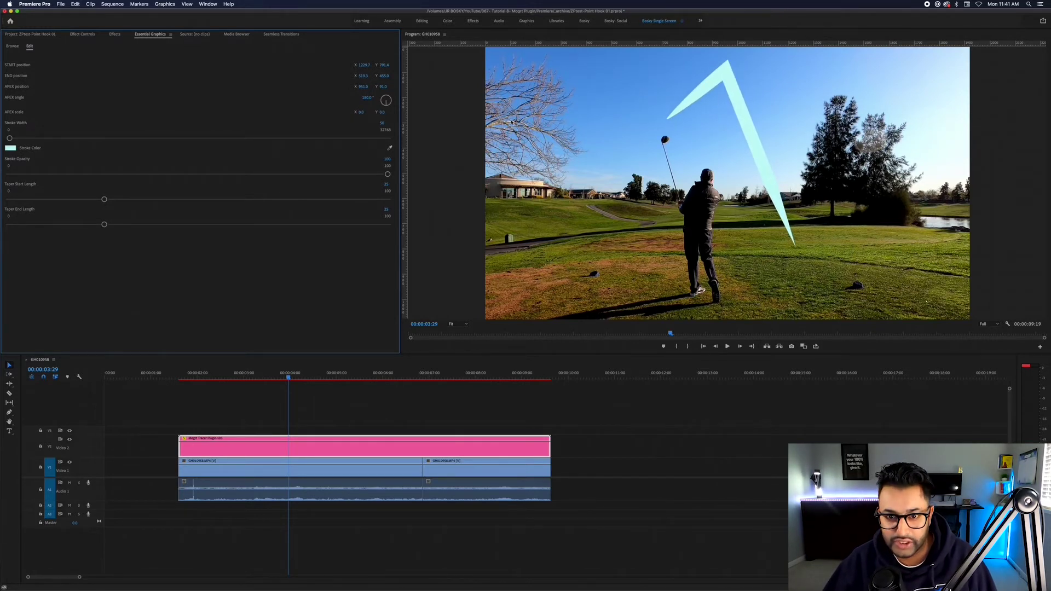
mouse_move(361, 112)
mouse_down()
mouse_move(380, 112)
mouse_move(362, 113)
mouse_up()
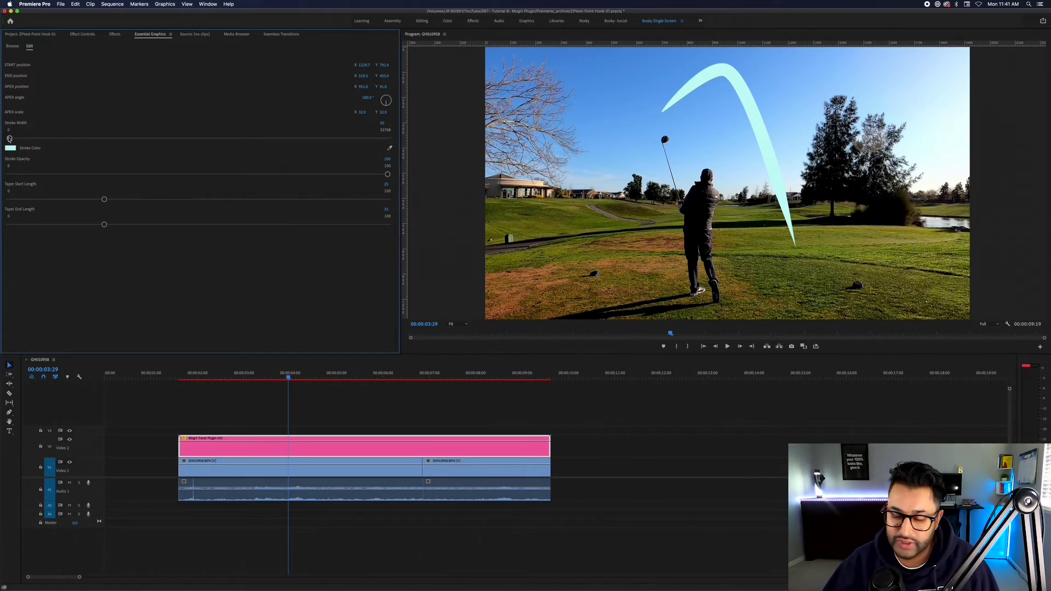
Step: Reduce the tracer's Stroke Width to 0, raise it to a thick line, and bring it down to 20
mouse_move(9, 138)
mouse_down()
mouse_move(55, 142)
mouse_move(5, 146)
mouse_up()
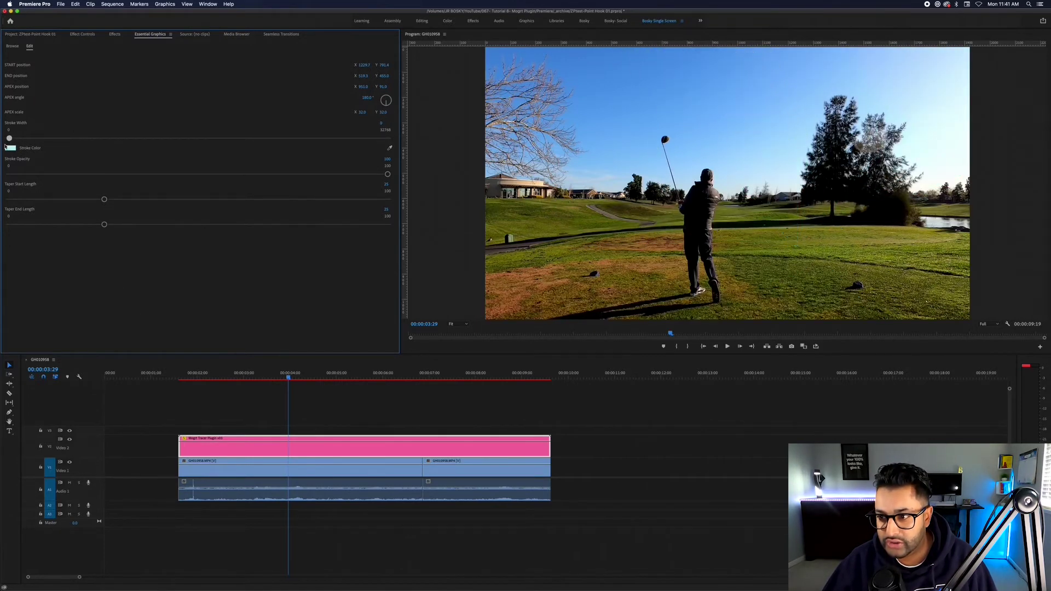
click(380, 124)
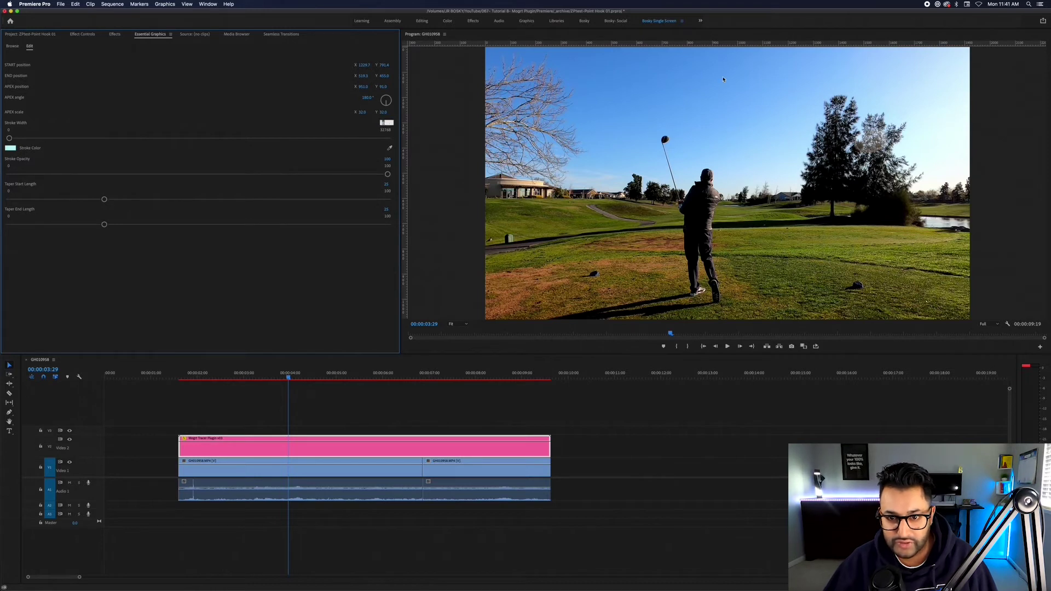
key(Up)
key(Up)
key(Up)
key(Up)
key(Up)
key(Up)
key(Up)
key(Up)
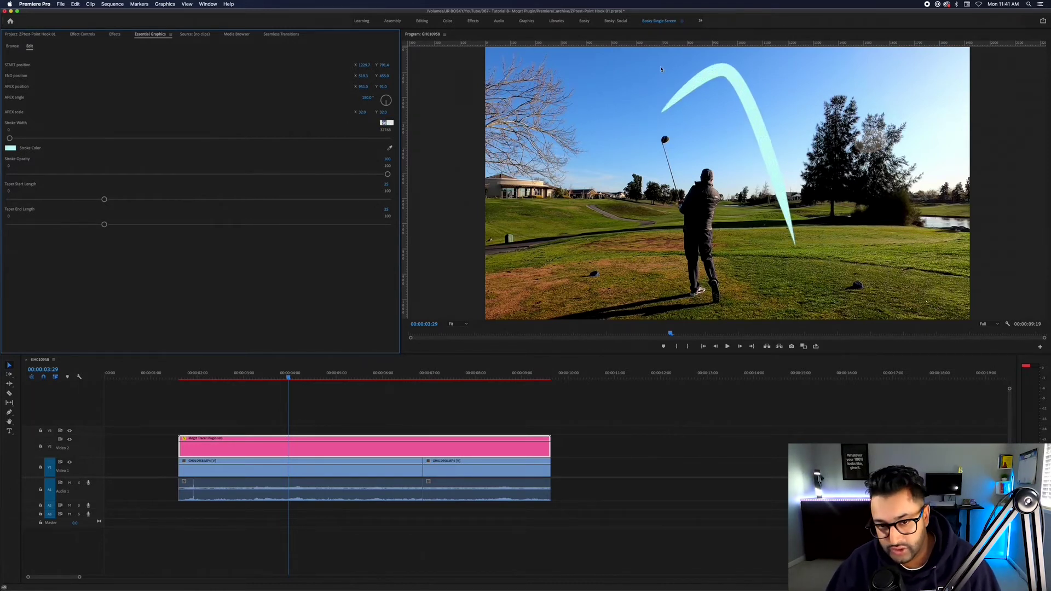
key(Down)
key(Down)
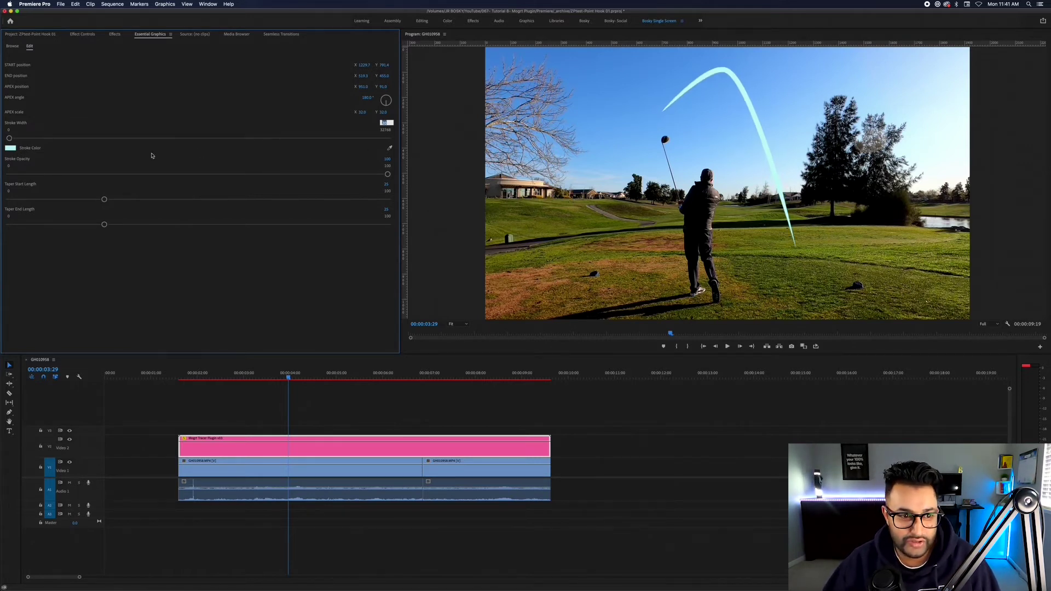
Step: Change the tracer's Stroke Color to bright saturated yellow
click(11, 148)
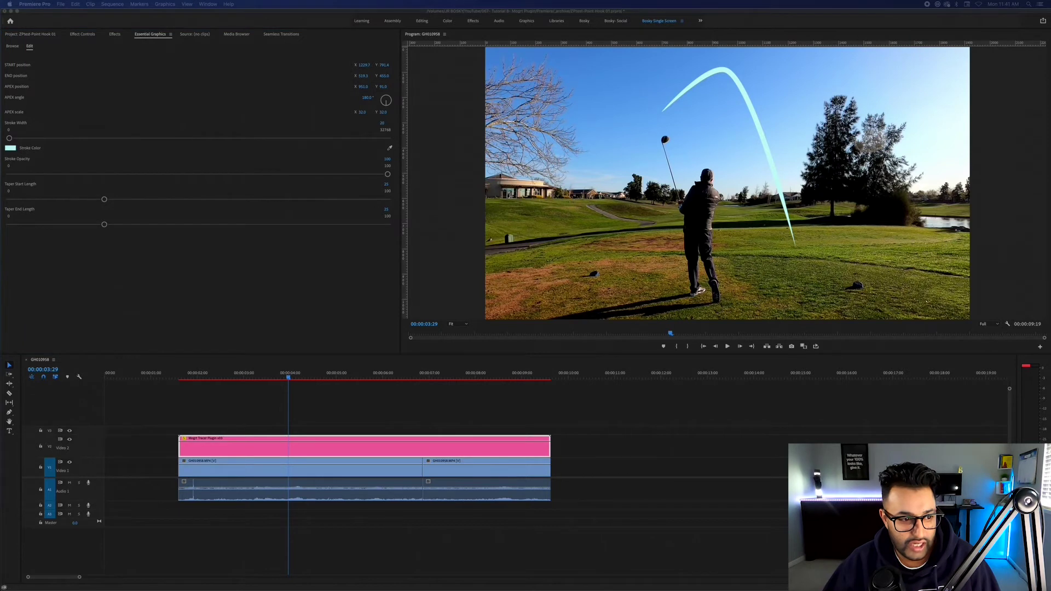
click(535, 202)
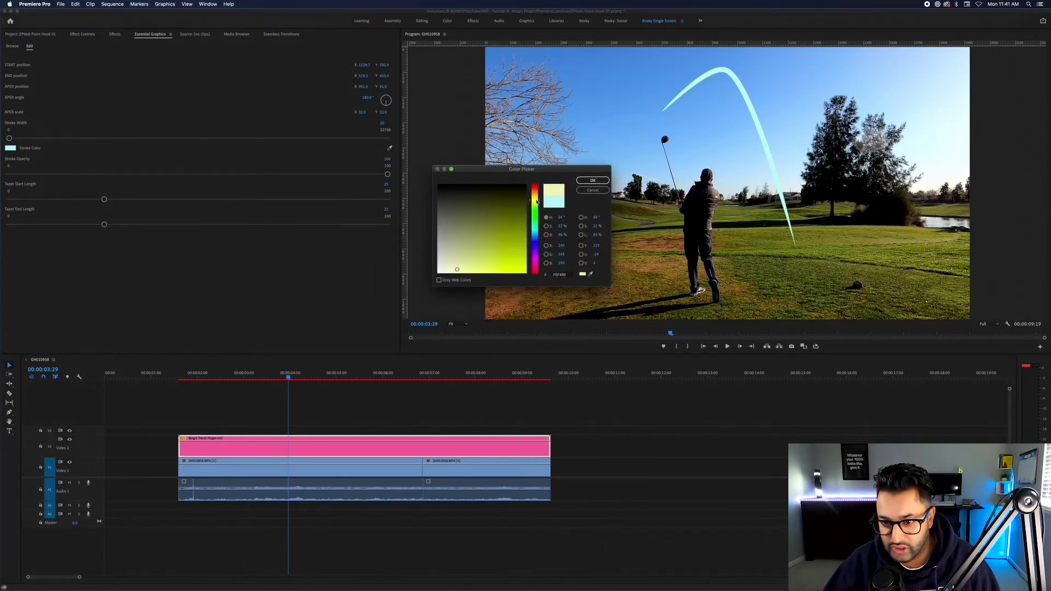
drag(509, 225, 522, 283)
click(593, 181)
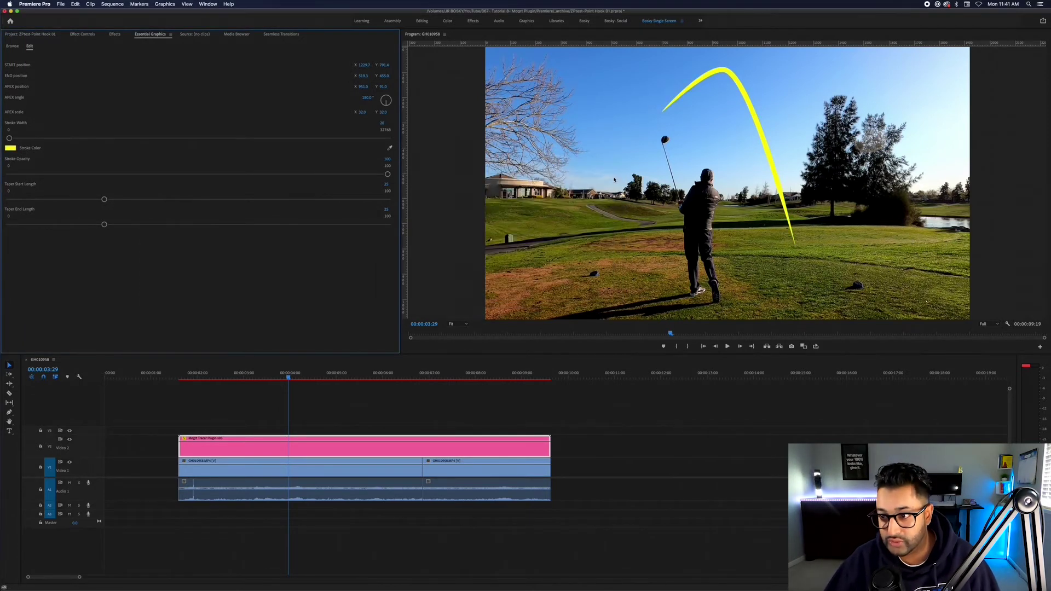
Step: Lower the Stroke Opacity to about 44 and set Taper Start Length to about 49 and Taper End Length to about 40
mouse_move(386, 175)
mouse_down()
mouse_move(74, 179)
mouse_move(174, 181)
mouse_up()
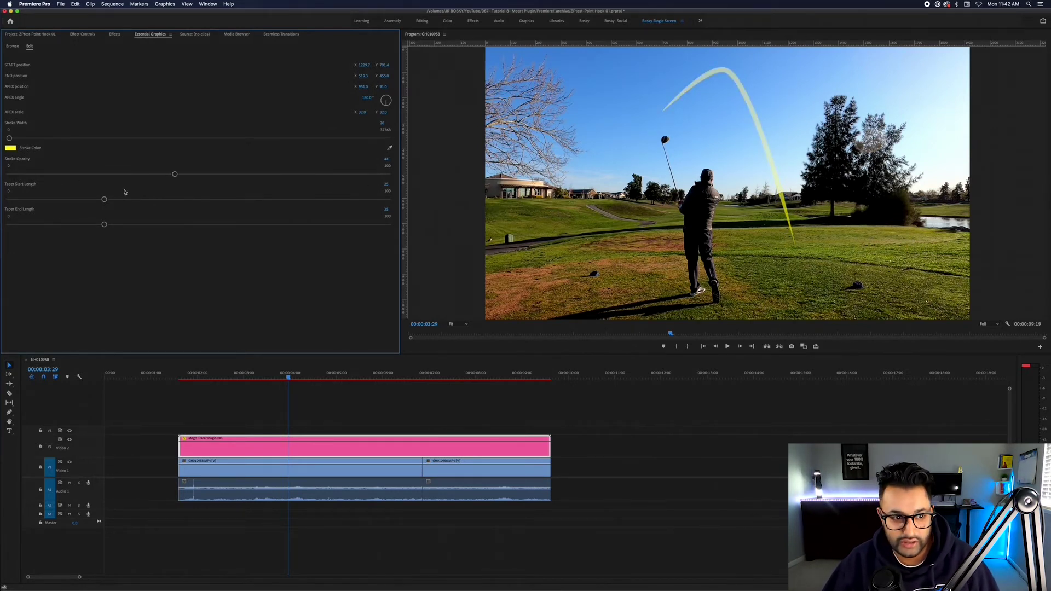
drag(105, 201, 3, 225)
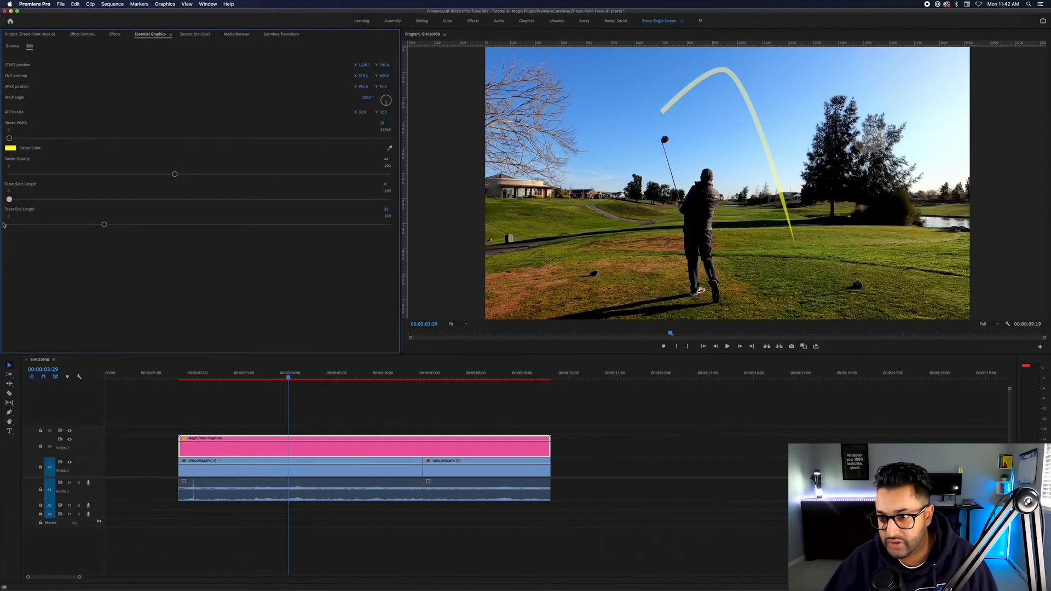
drag(25, 199, 195, 231)
drag(102, 224, 159, 225)
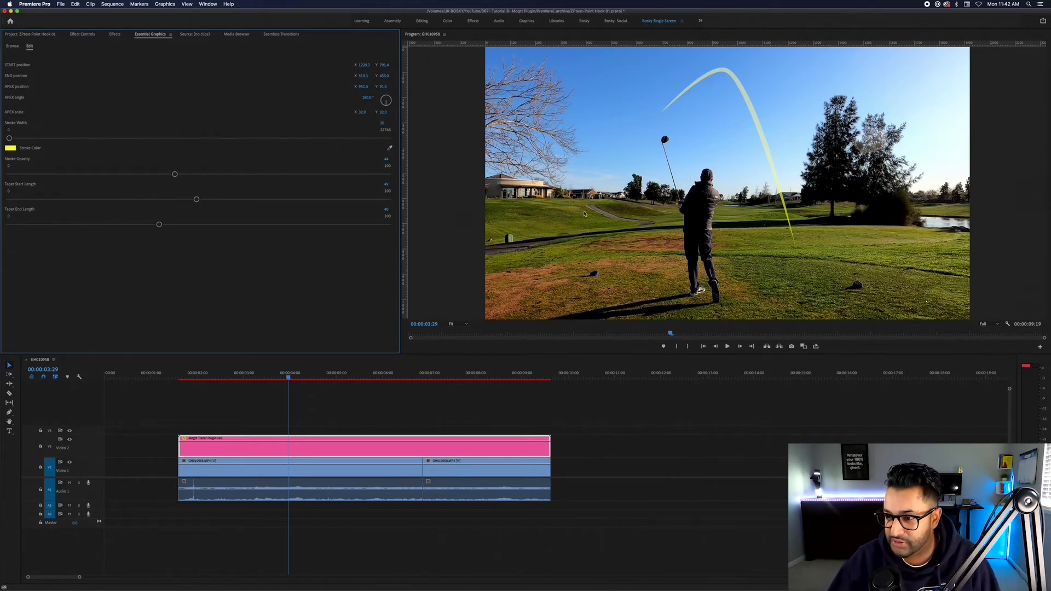
Step: With the full curve showing at 00:00:06:20, set START to about X 1121, Y 951 and lower the APEX to about Y 164, further left
drag(182, 375, 416, 399)
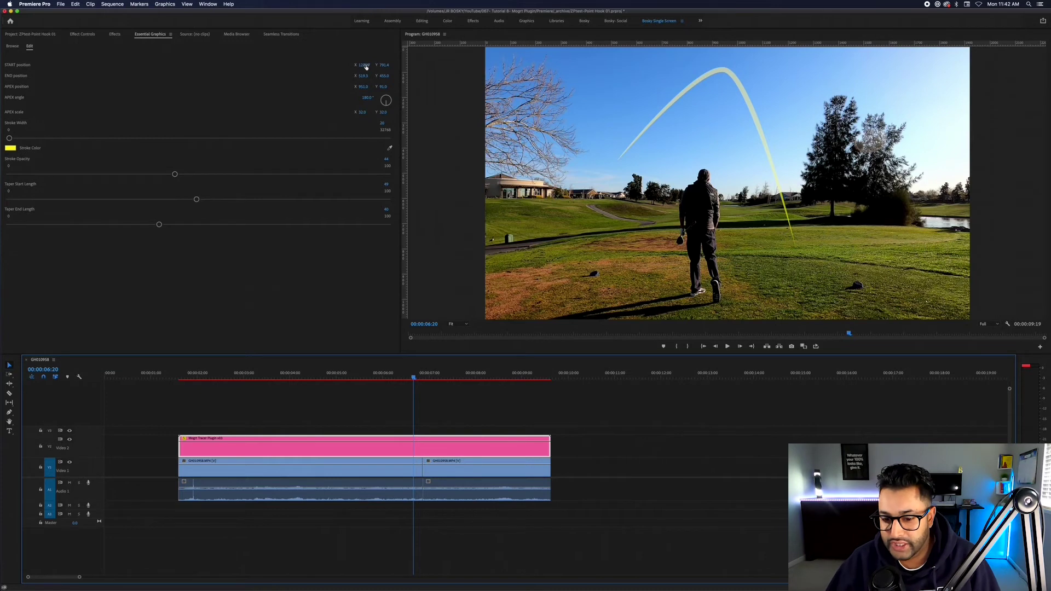
drag(365, 68, 211, 67)
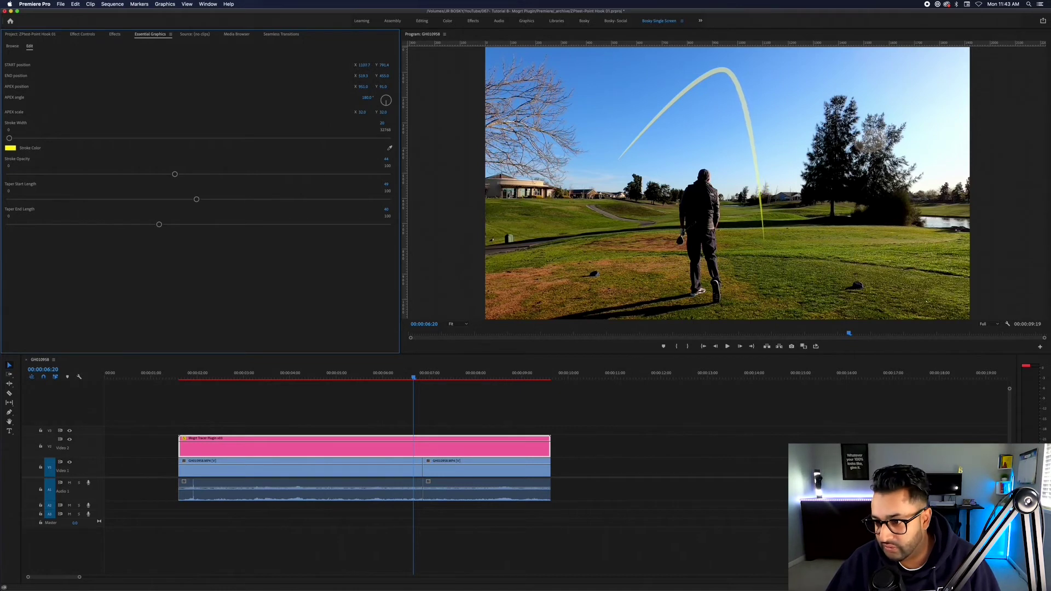
mouse_move(382, 65)
mouse_down()
mouse_move(405, 64)
mouse_move(371, 67)
mouse_up()
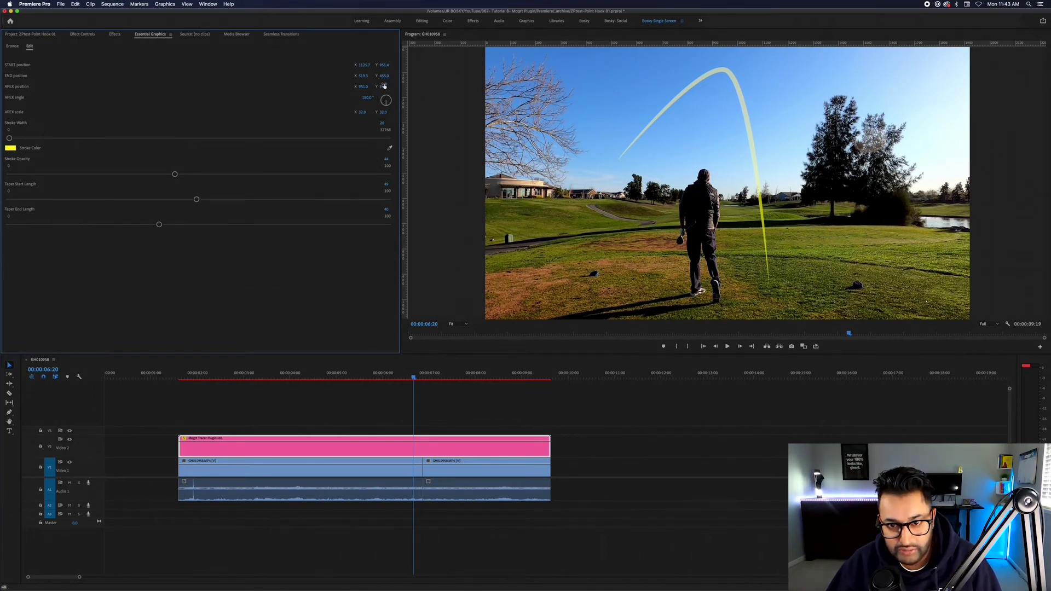
drag(386, 76, 343, 86)
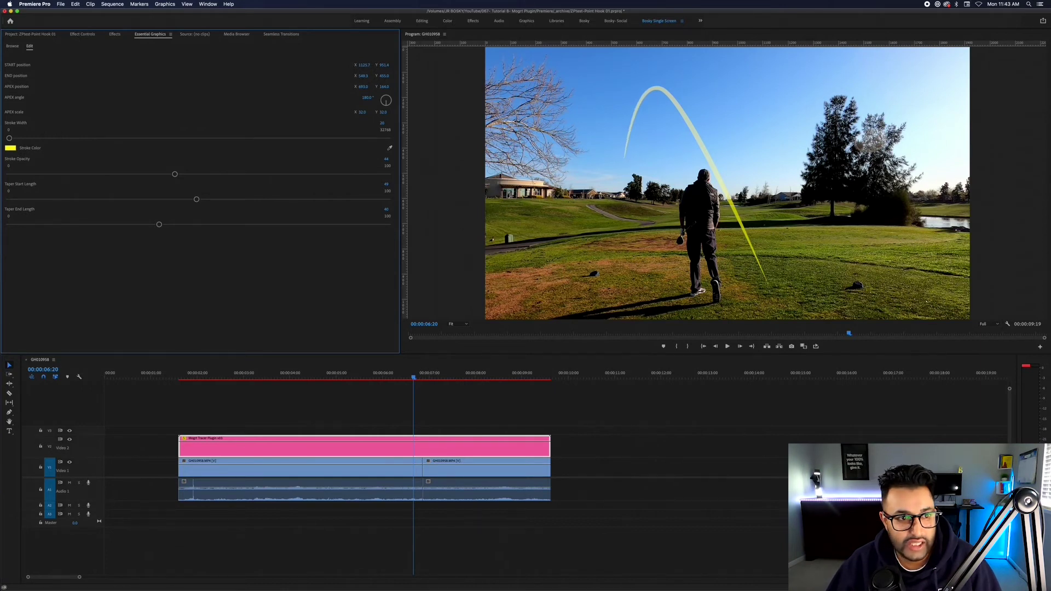
Step: Move the tracer's END position to about X 945, Y 648, and rotate the APEX and lower it to about Y 250
drag(363, 75, 427, 75)
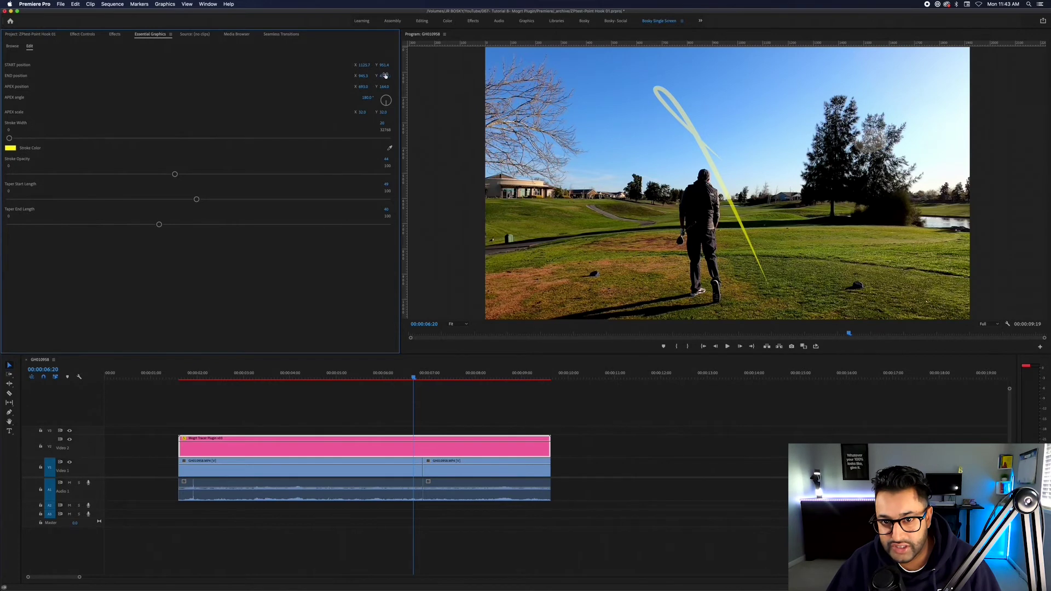
drag(384, 75, 408, 75)
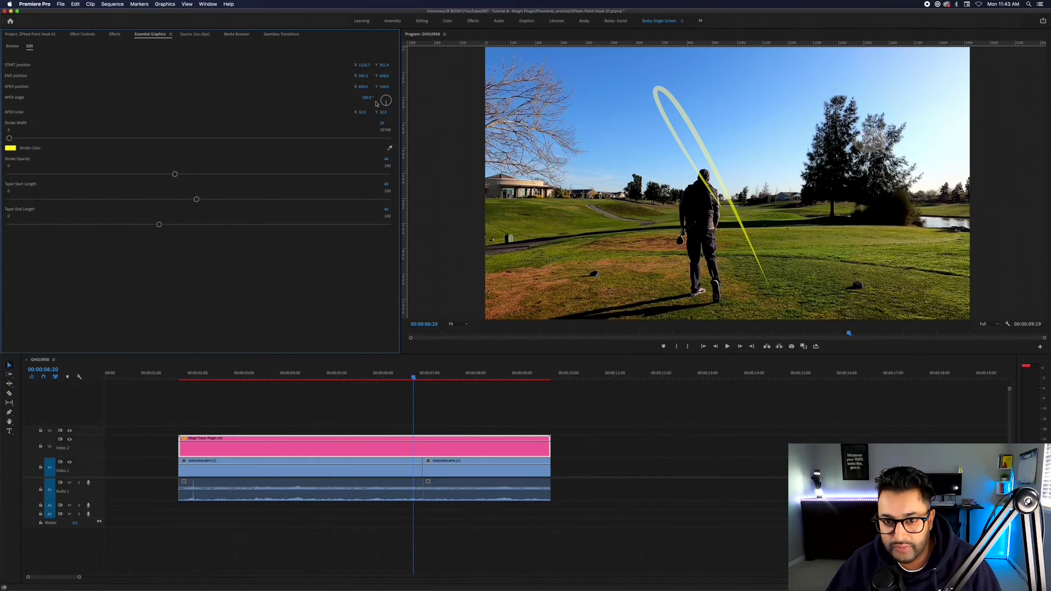
drag(367, 98, 426, 97)
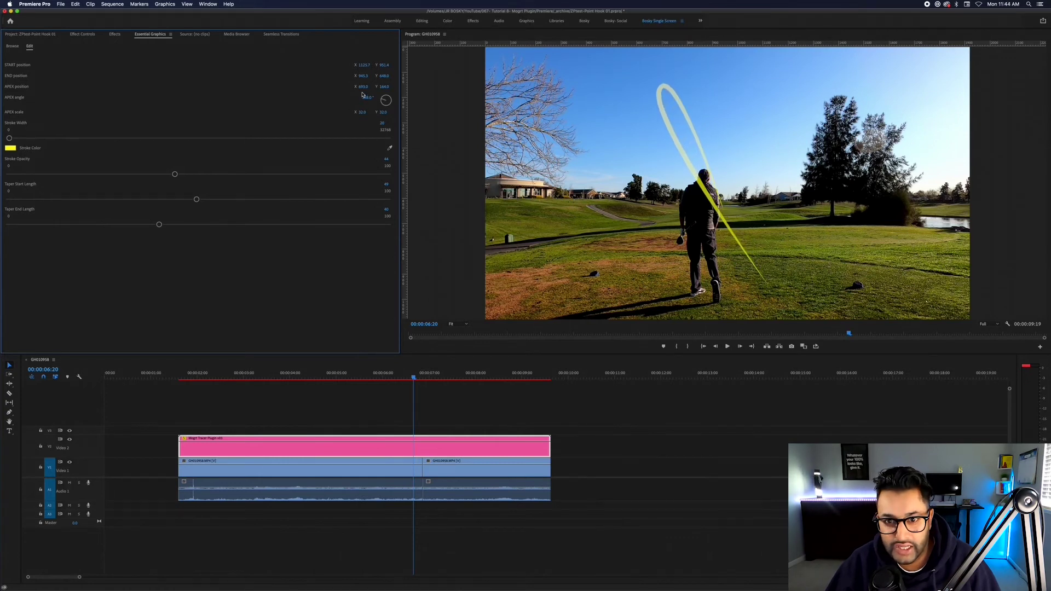
drag(385, 87, 431, 86)
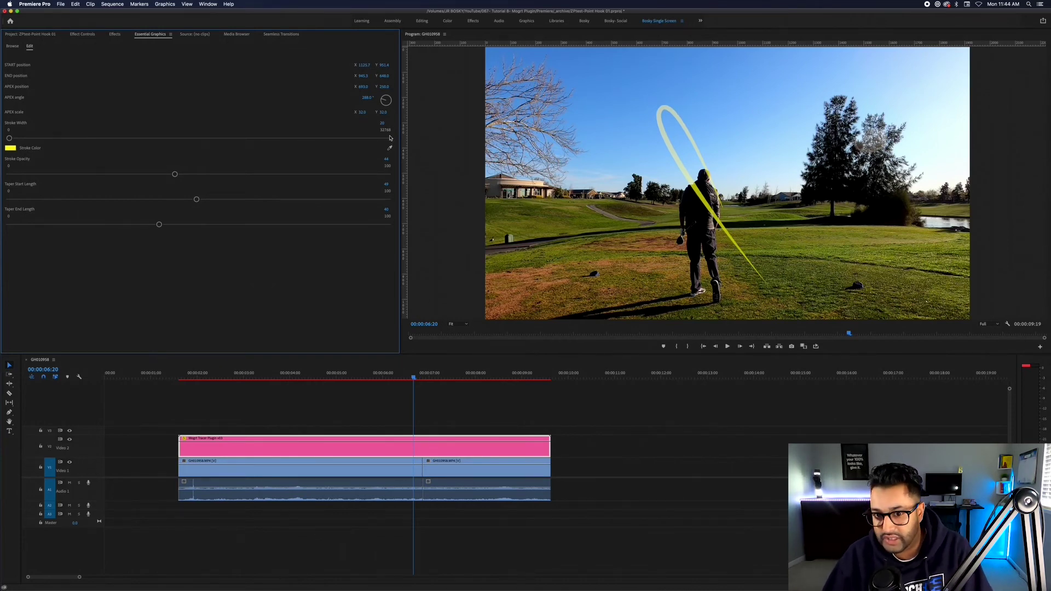
Step: Try shifting the tracer clip two frames later on V2 to match the moment of ball impact
click(170, 375)
drag(170, 376, 194, 395)
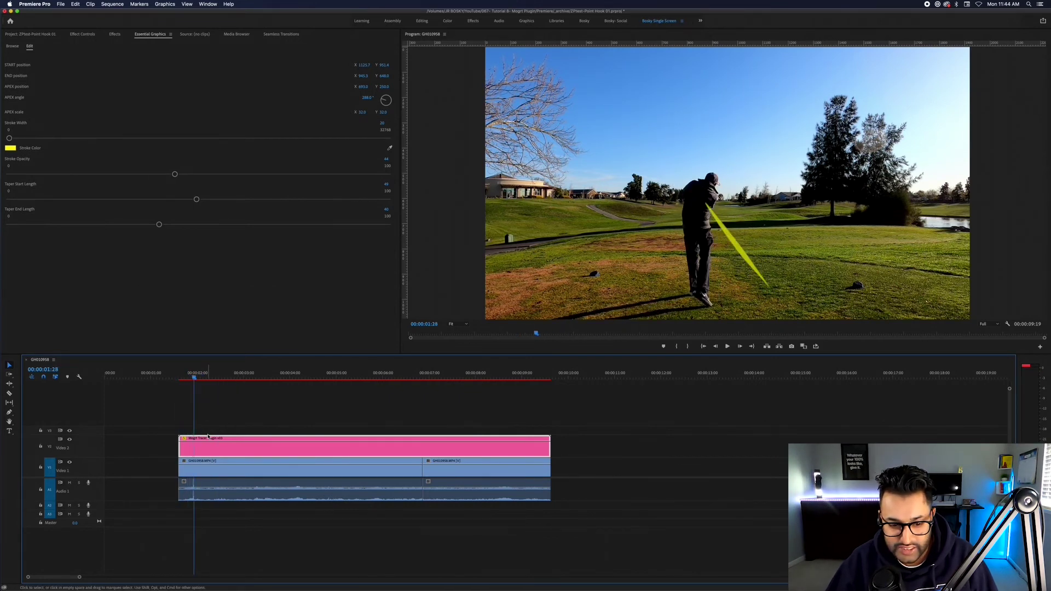
drag(208, 437, 205, 436)
key(super+Left)
key(super+Right)
key(super+Right)
key(super+Right)
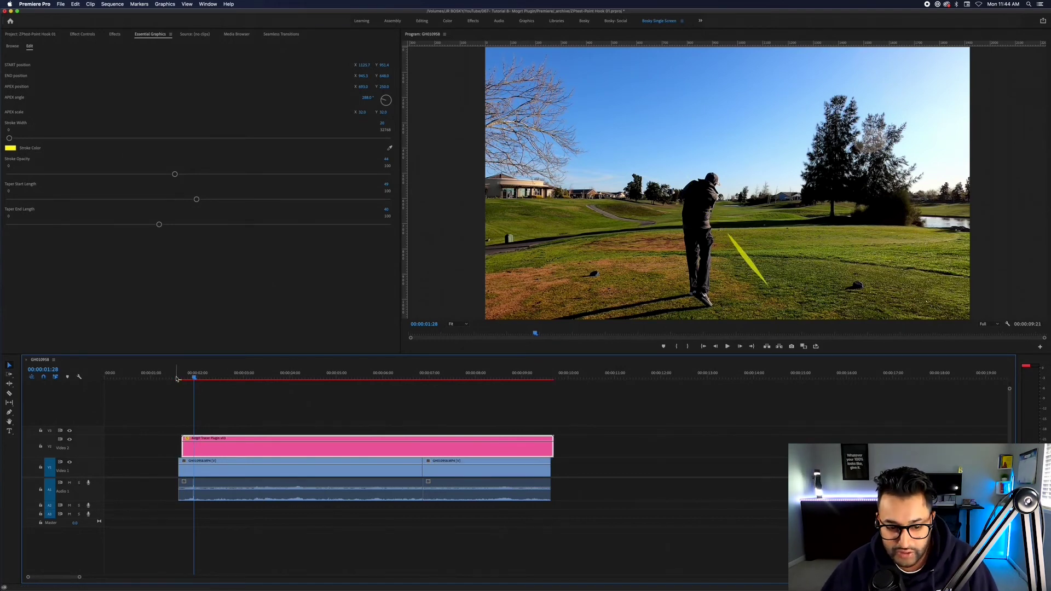
click(193, 378)
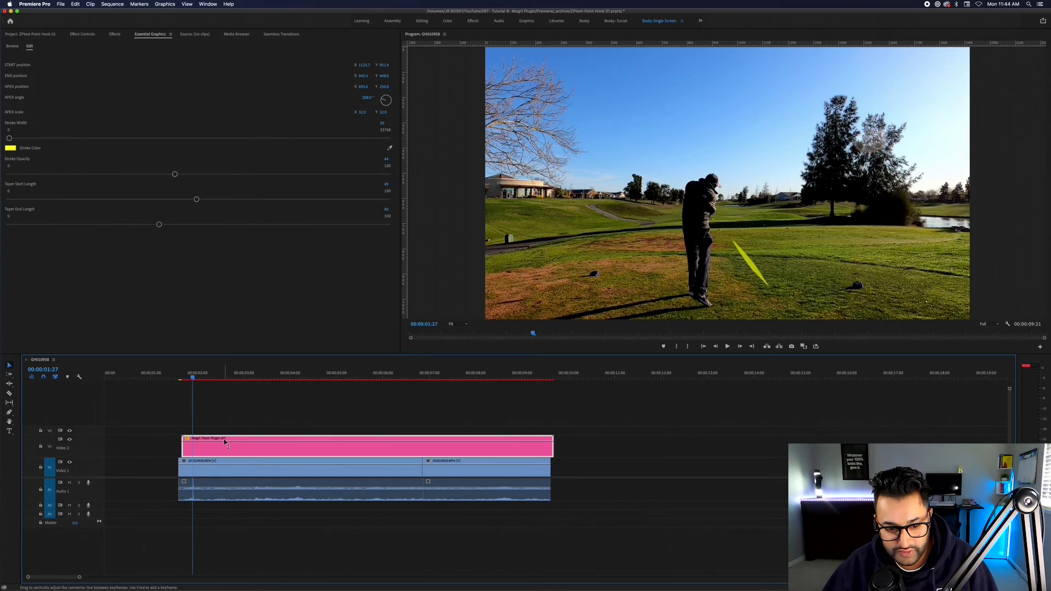
drag(212, 450, 208, 449)
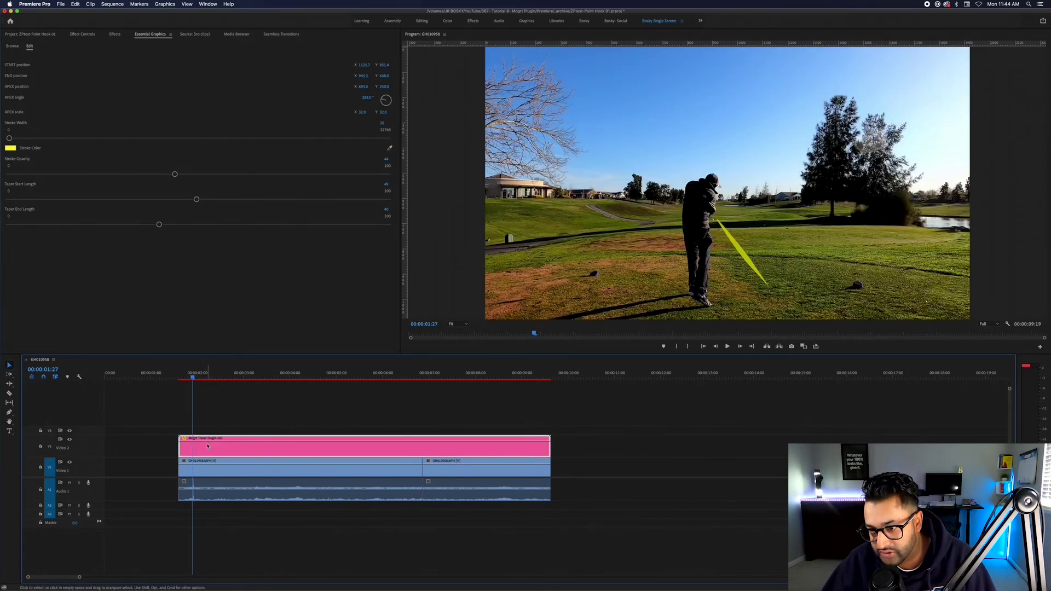
Step: Split the tracer clip on V2 at 00:00:01:25, where the club reaches the ball
click(166, 378)
drag(168, 378, 191, 377)
key(c)
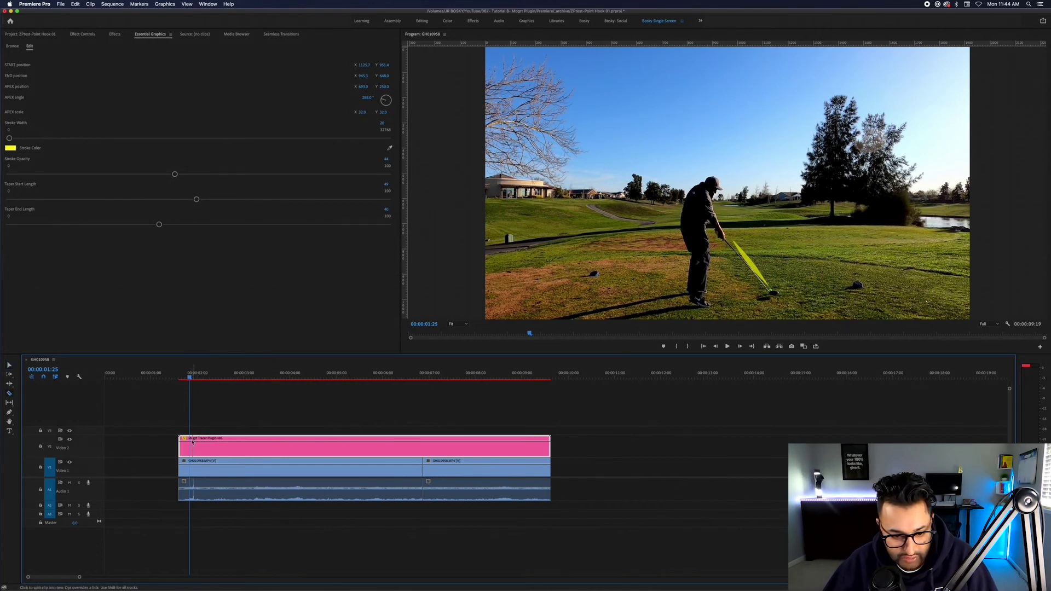
click(194, 440)
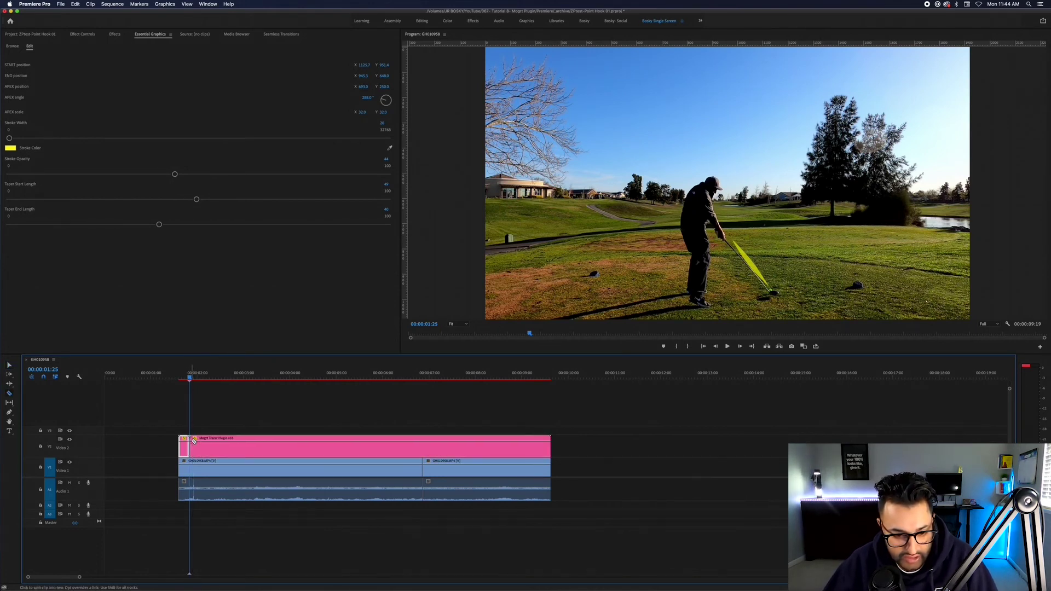
Step: Rate-stretch the short first tracer segment by moving its start later, and check the tracer's timing around impact
key(equal)
key(equal)
key(r)
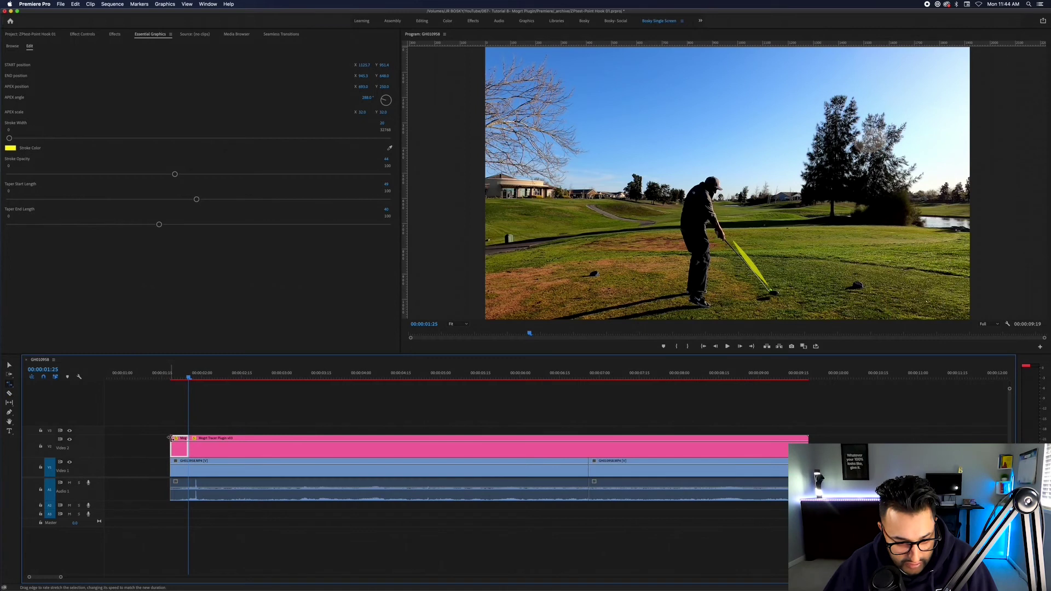
drag(181, 439, 181, 441)
click(189, 378)
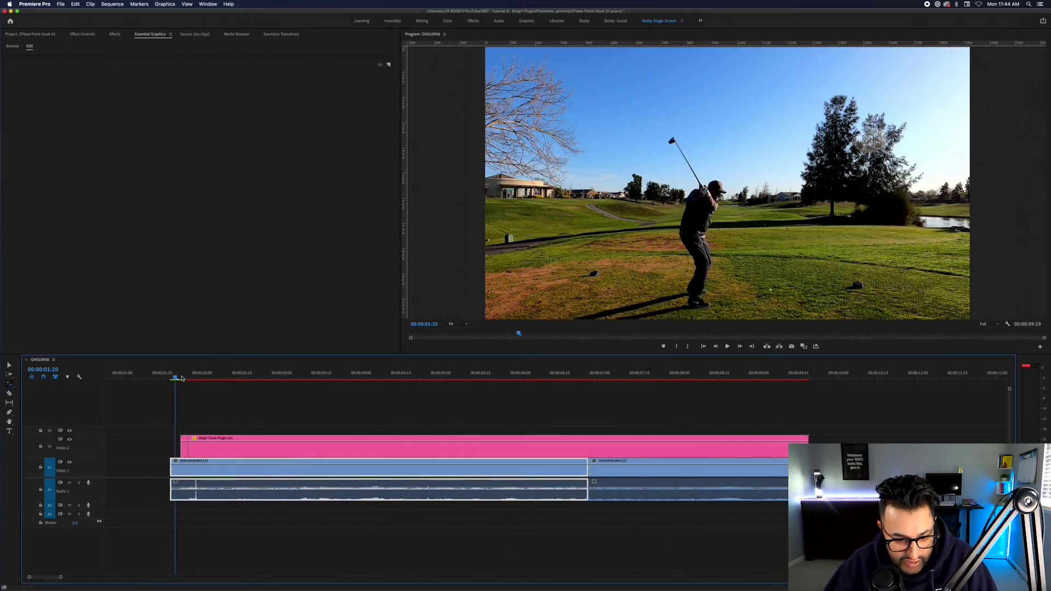
drag(188, 378, 194, 378)
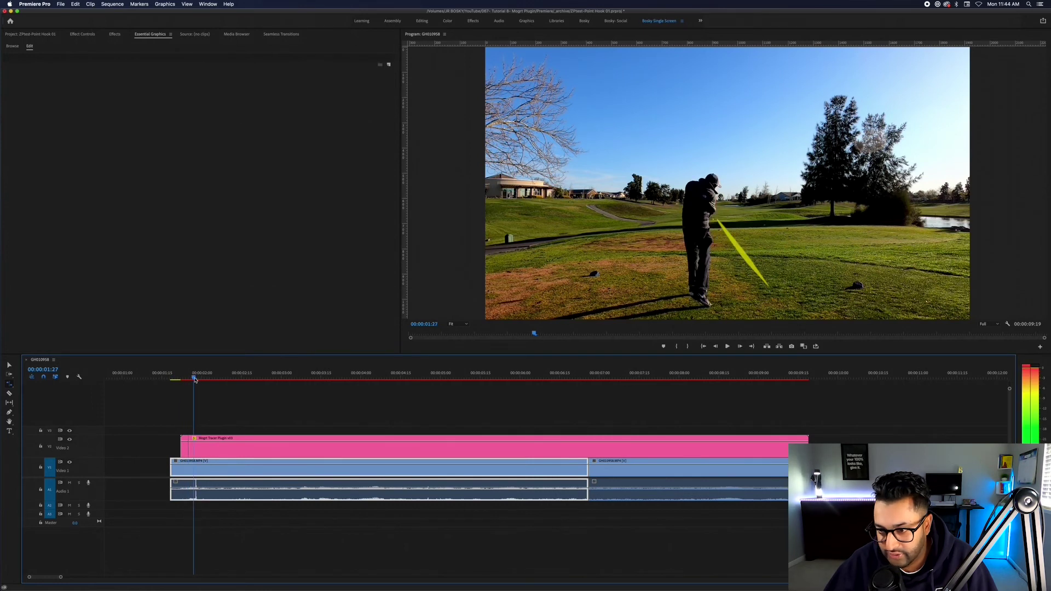
Step: Reposition the short tracer segment around ball impact and rate-stretch the long segment's start to meet its end
drag(192, 441, 202, 441)
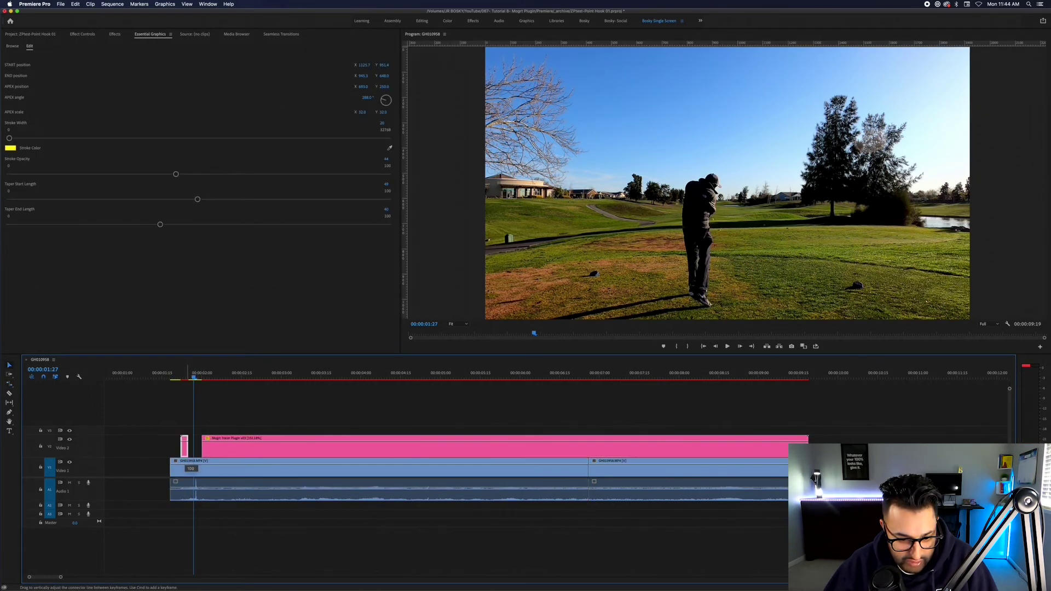
drag(186, 452, 198, 454)
drag(194, 377, 191, 379)
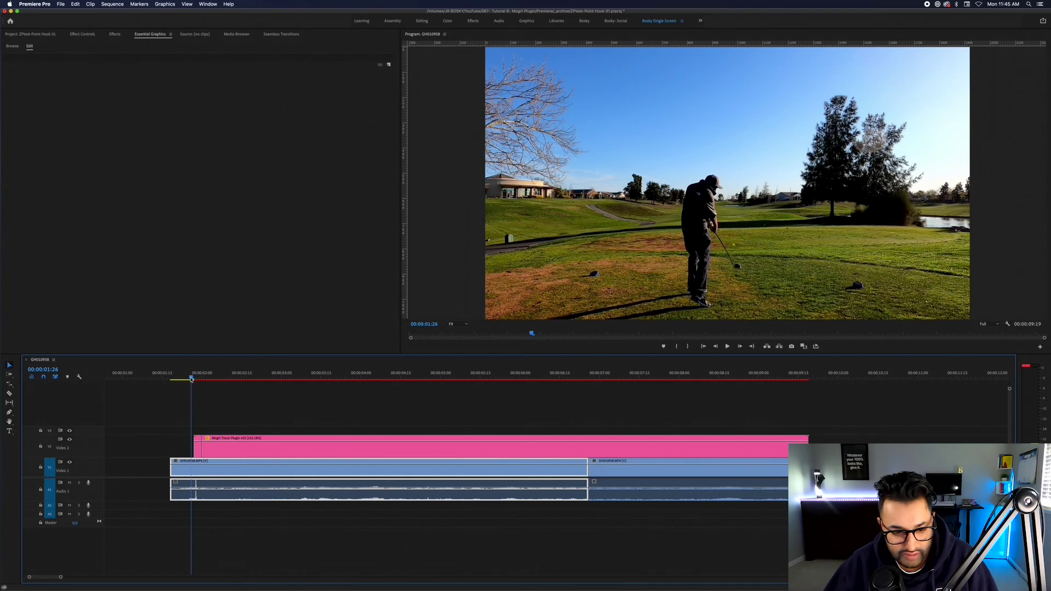
drag(197, 452, 195, 453)
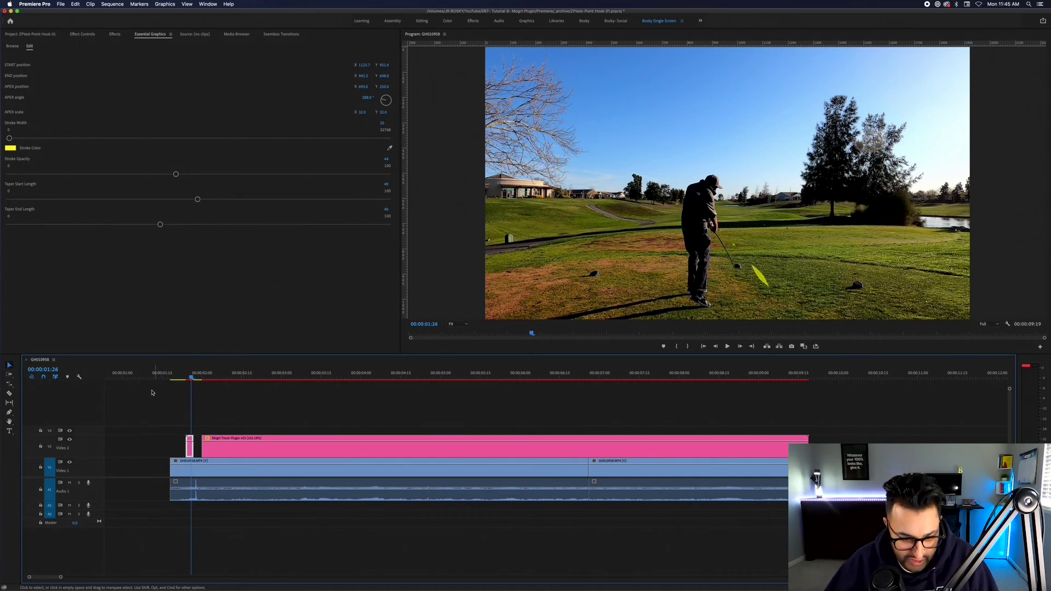
drag(204, 446, 187, 446)
Step: At 00:00:03:20, try thicker and very thin Stroke Width values on the long tracer segment, and set it to 20
drag(189, 377, 334, 390)
click(306, 446)
click(9, 138)
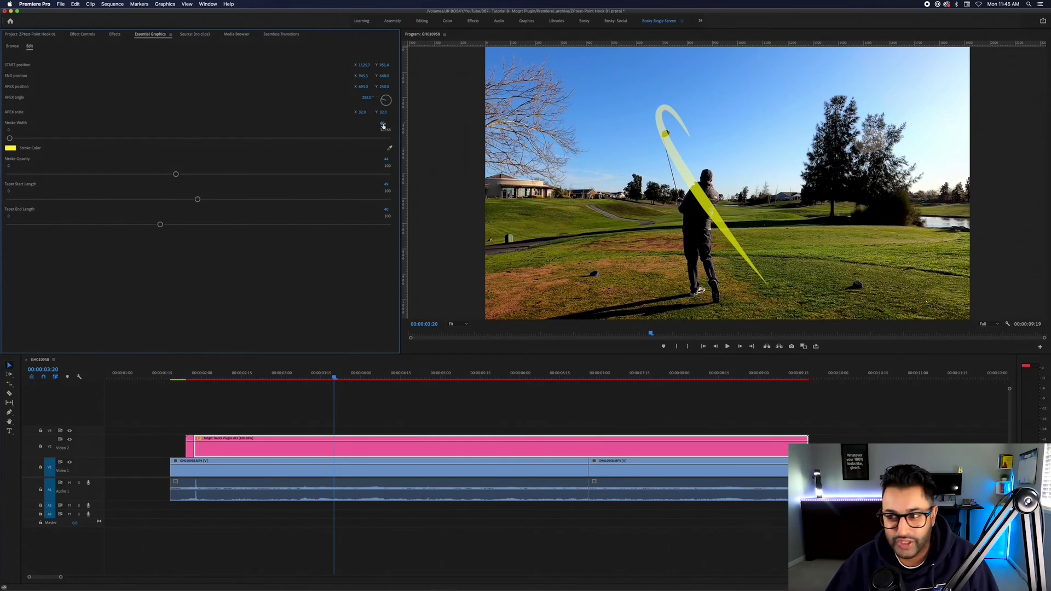
drag(10, 138, 8, 138)
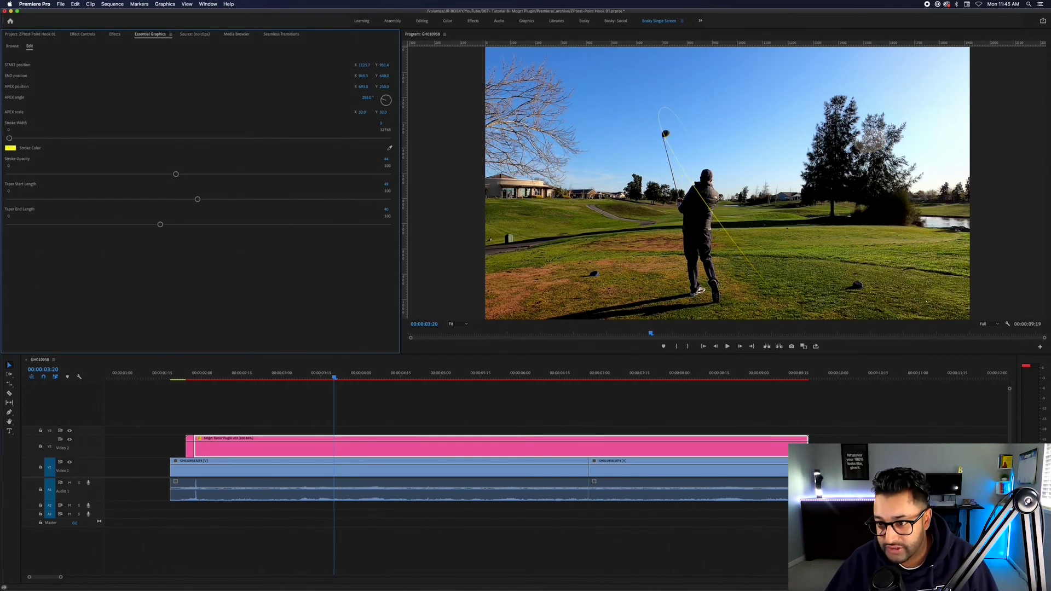
drag(381, 123, 387, 121)
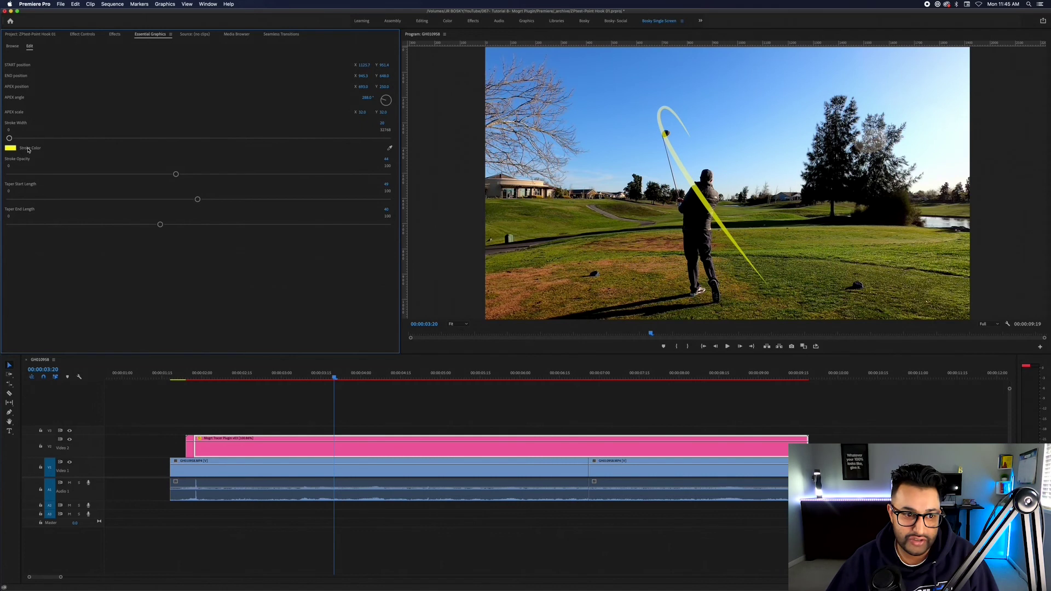